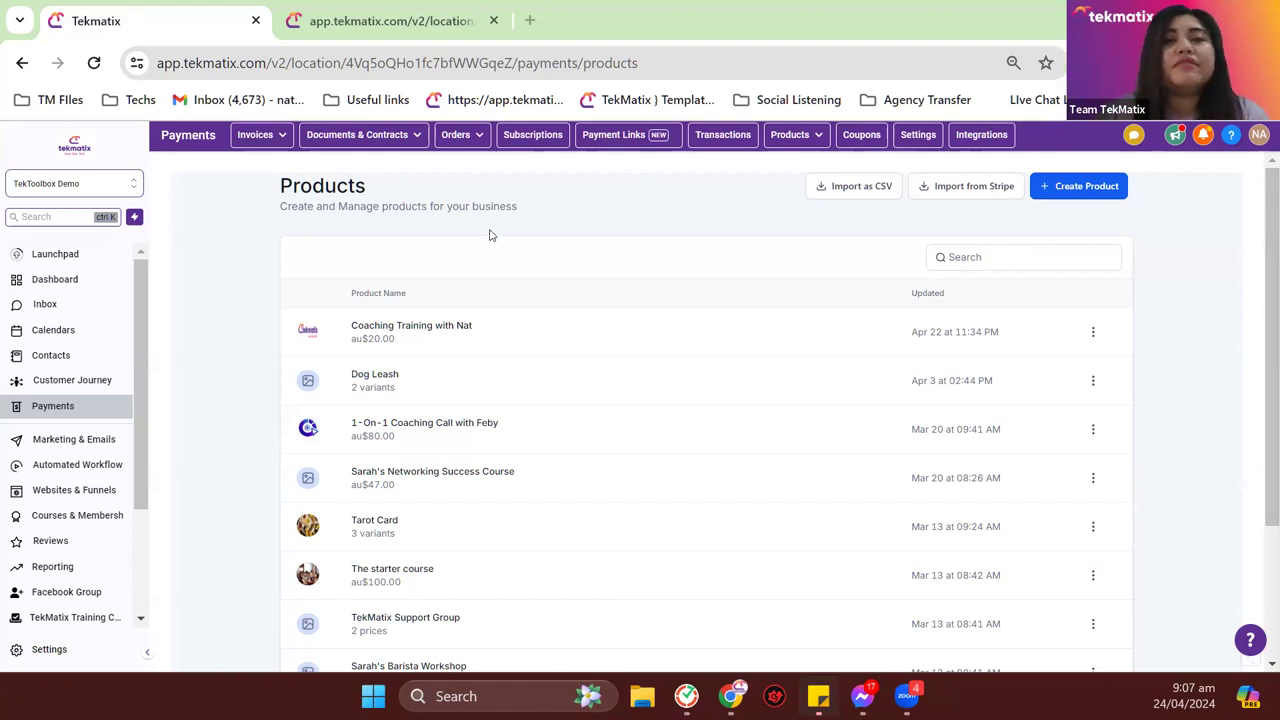
Start a new product and title it 'The Digital Guide Workbook'.
left_click(1077, 188)
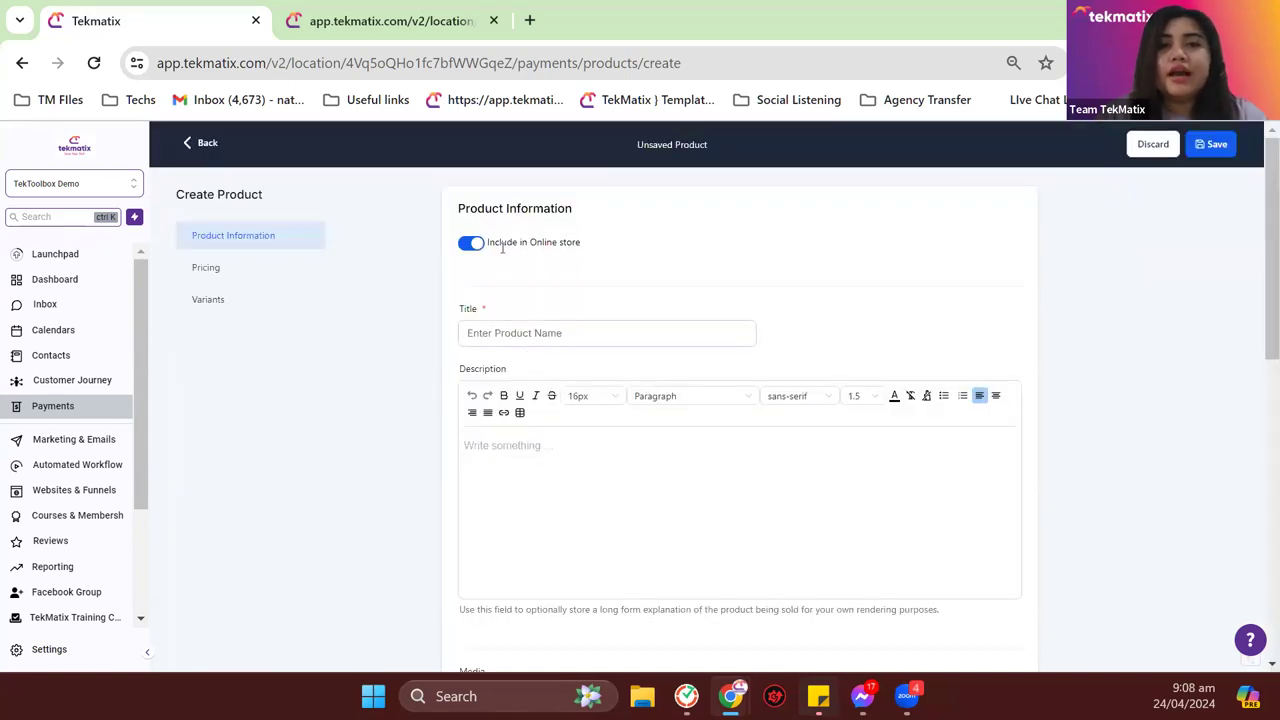
left_click(544, 336)
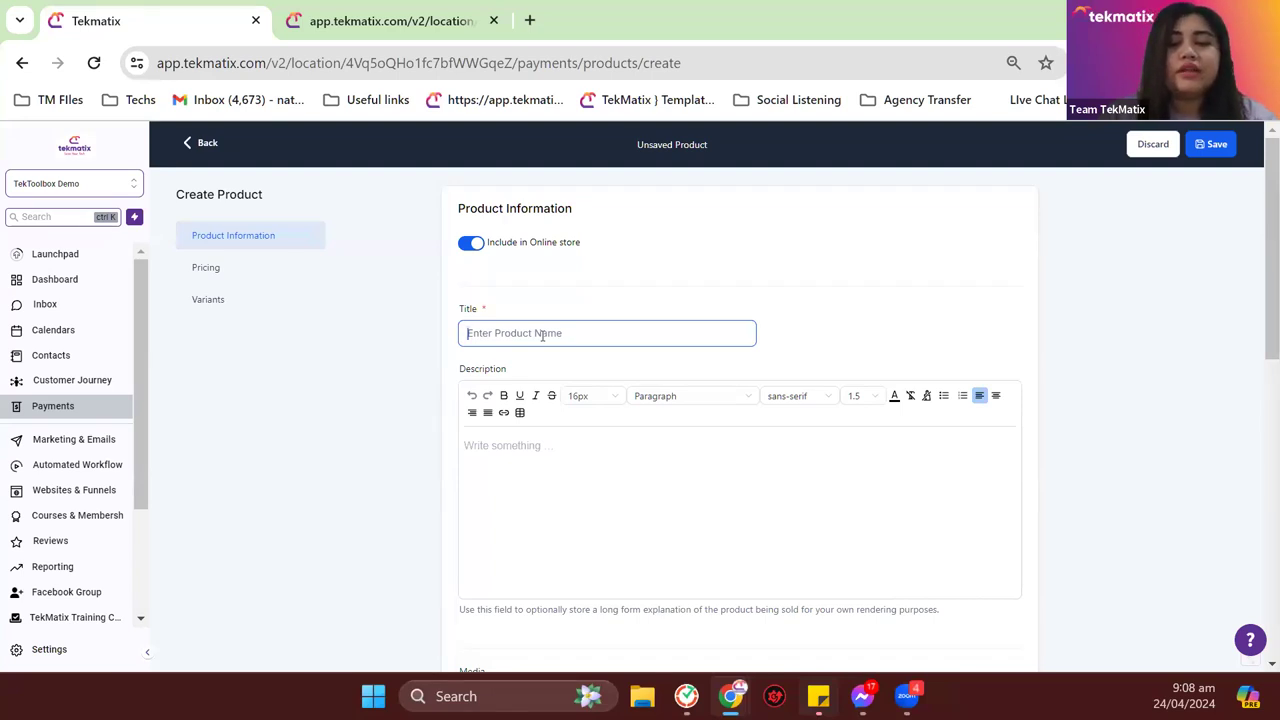
type("The d")
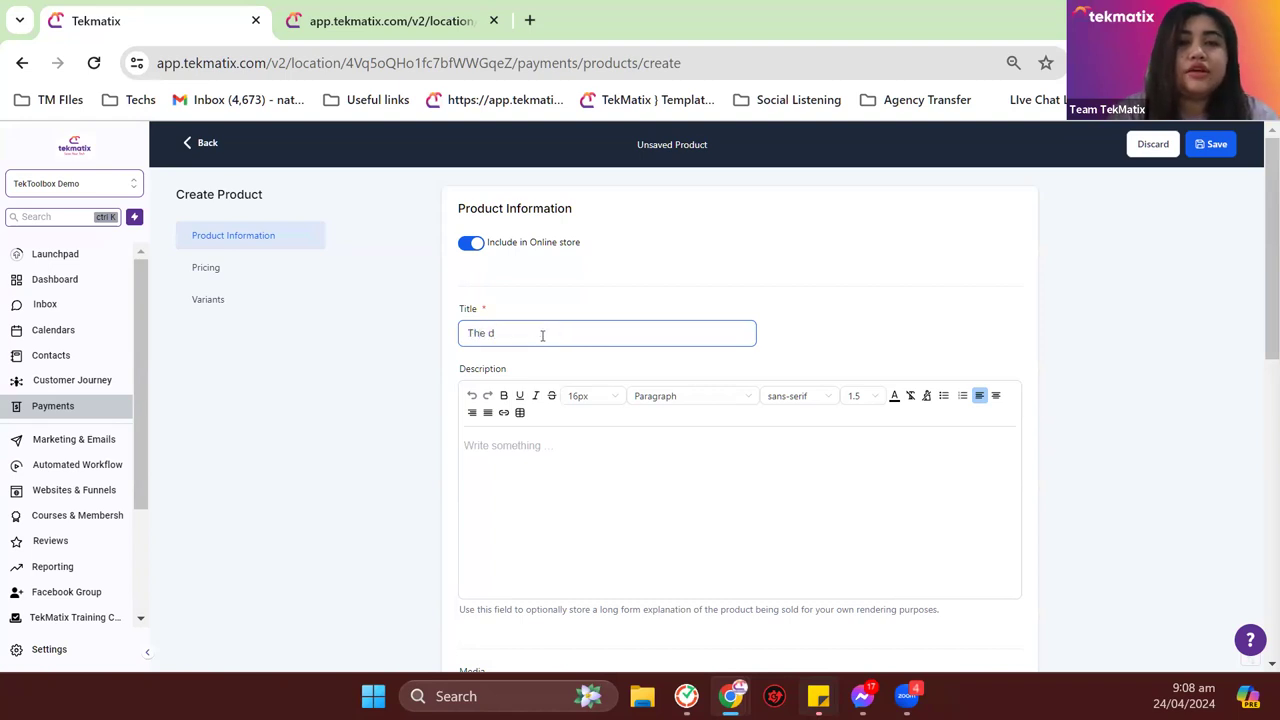
key("BackSpace")
type("Dig")
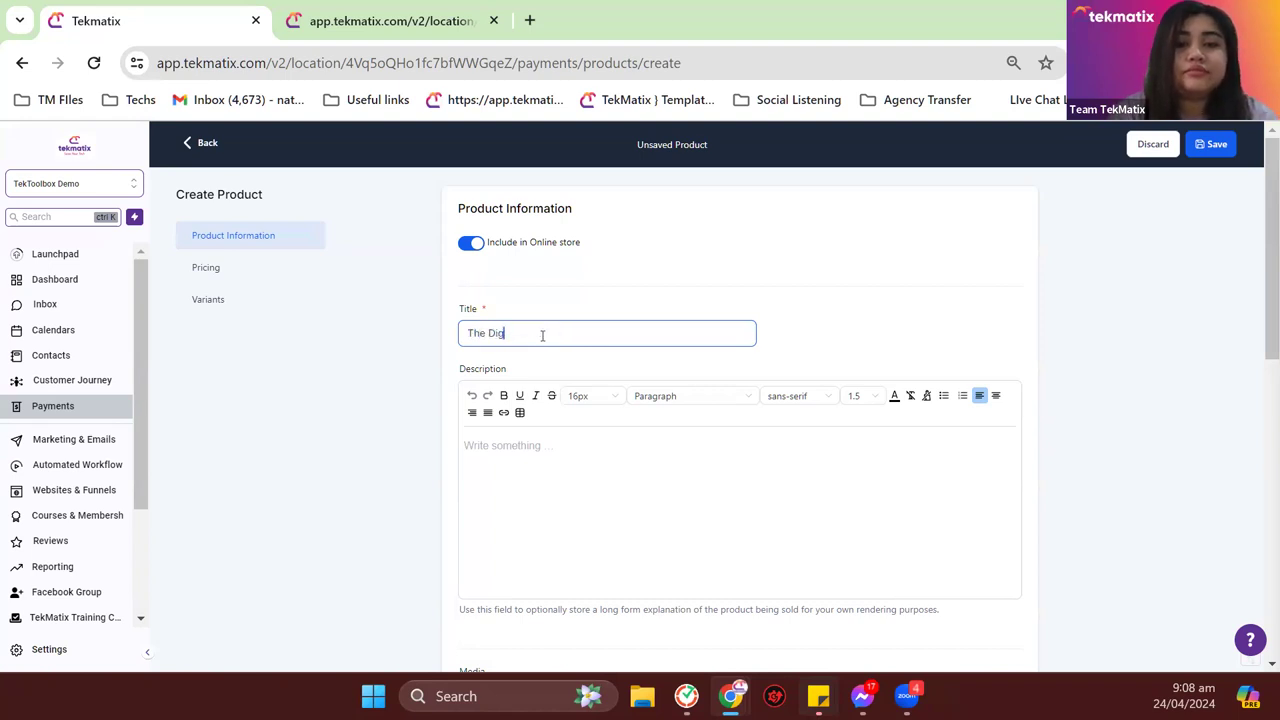
type("ital Guide ")
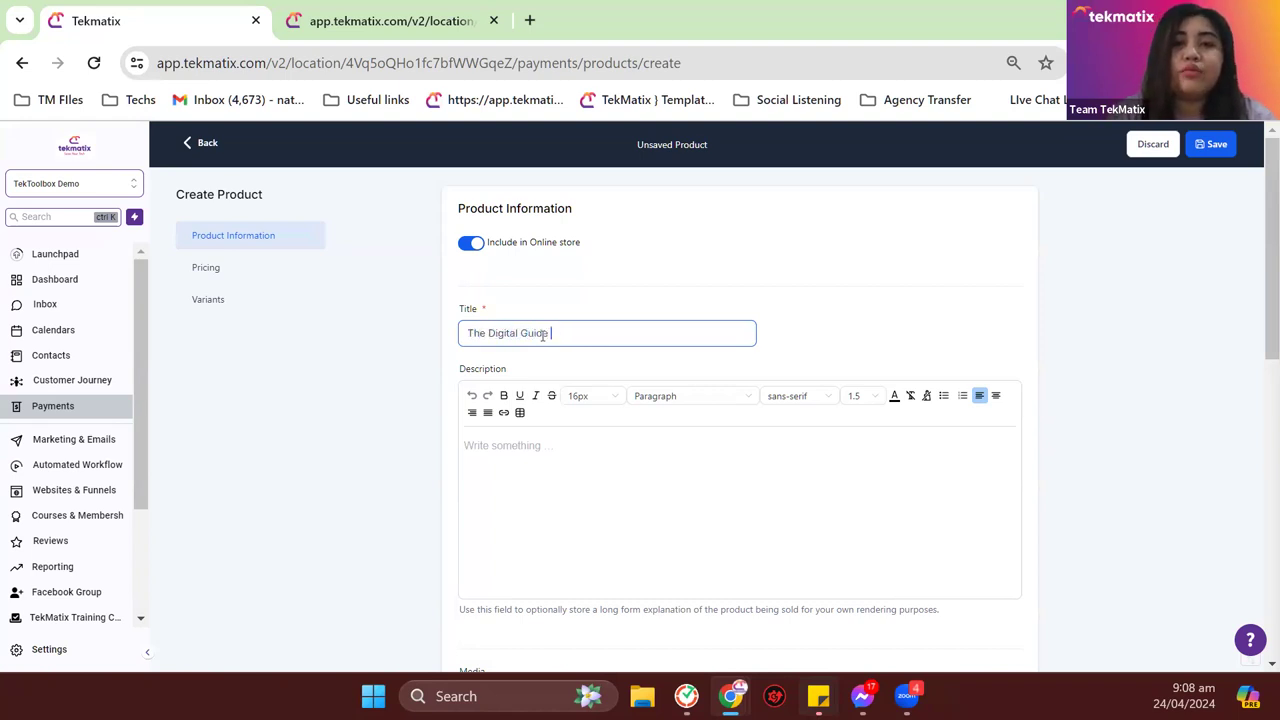
type("Workbook")
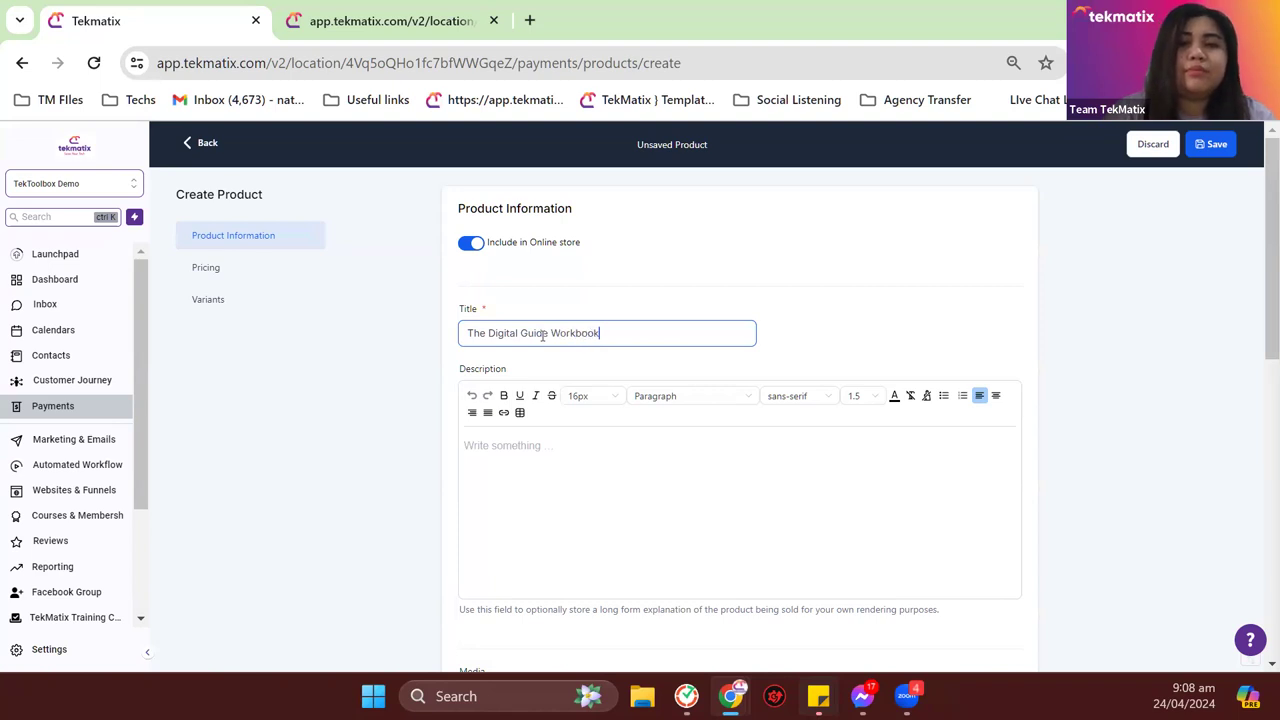
scroll(523, 366, "down", 4)
scroll(531, 354, "up", 3)
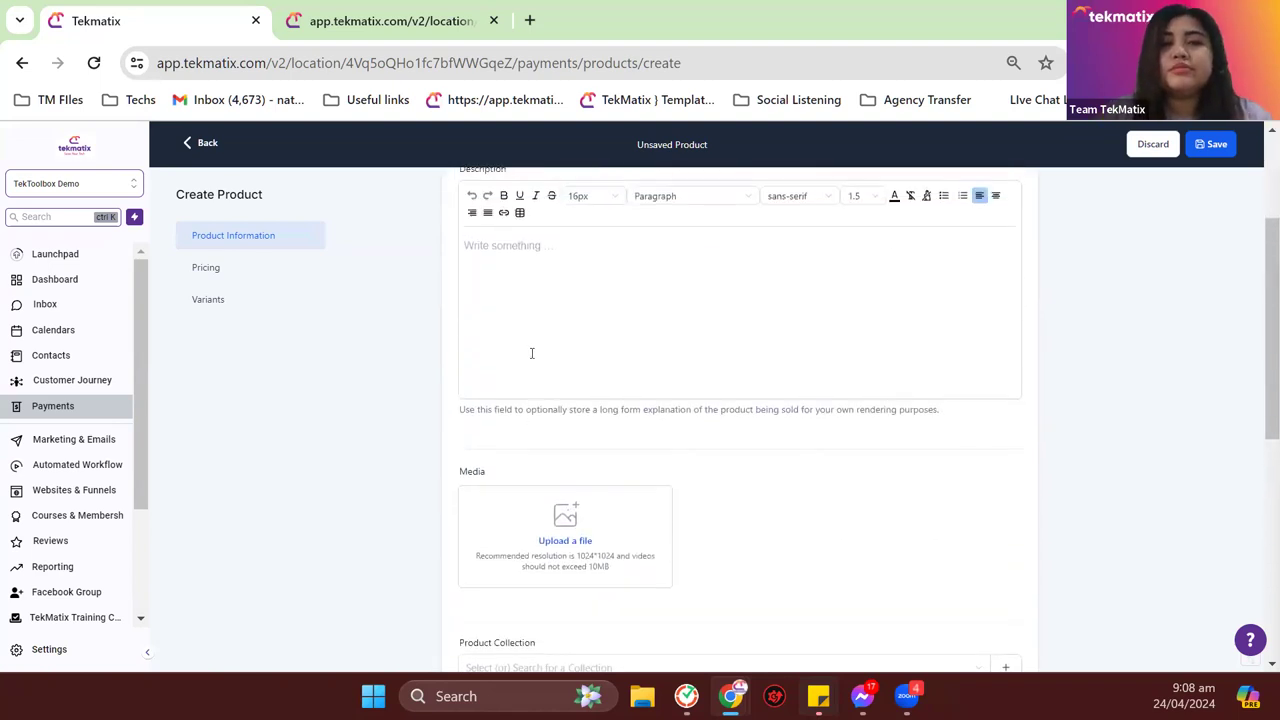
scroll(560, 433, "down", 3)
Attach the NEW TEKMATIX ZOOM BG image from My Media as the product's featured image.
left_click(576, 340)
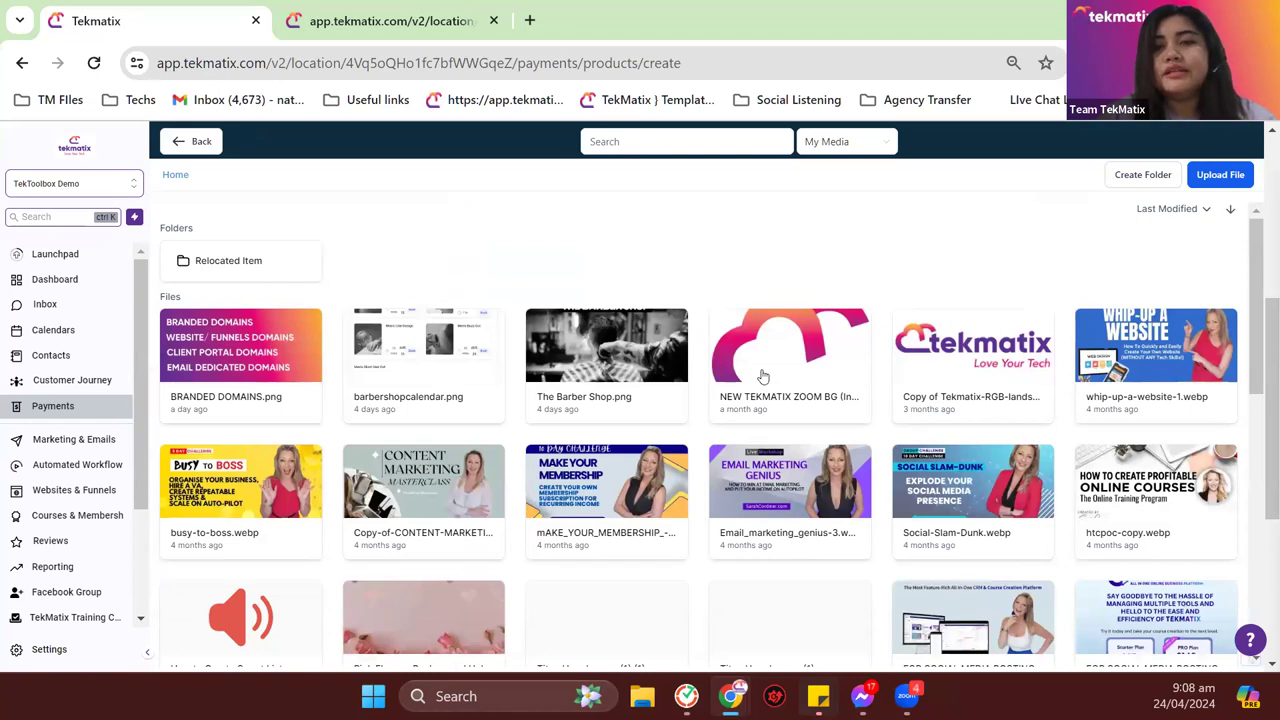
left_click(785, 337)
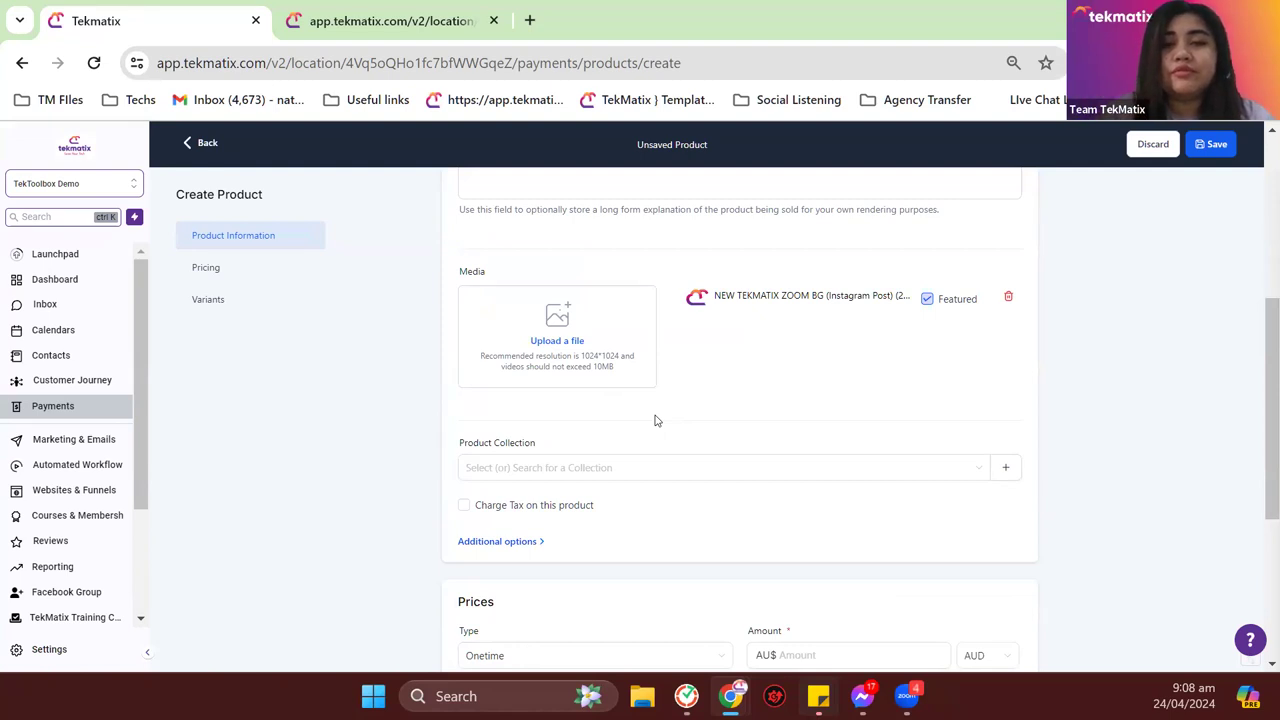
scroll(655, 420, "down", 2)
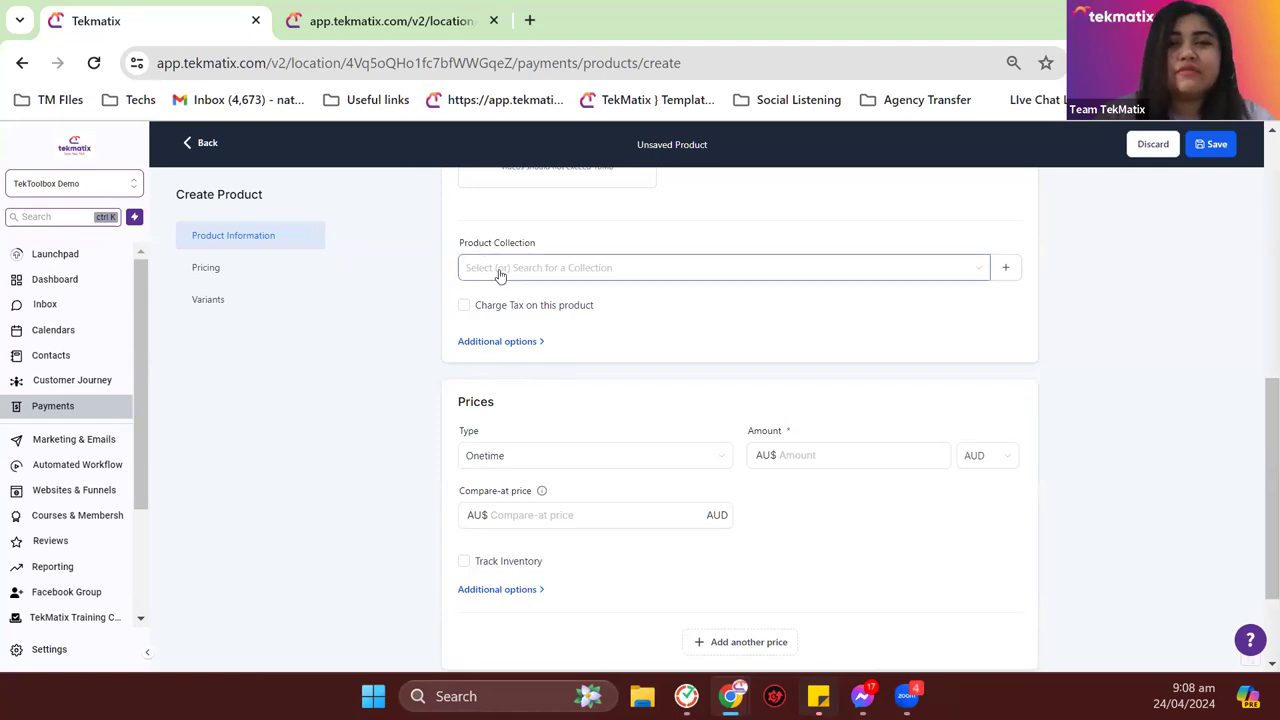
Make the product's price Recurring, with monthly billing in AUD currency.
scroll(500, 274, "down", 1)
double_click(500, 303)
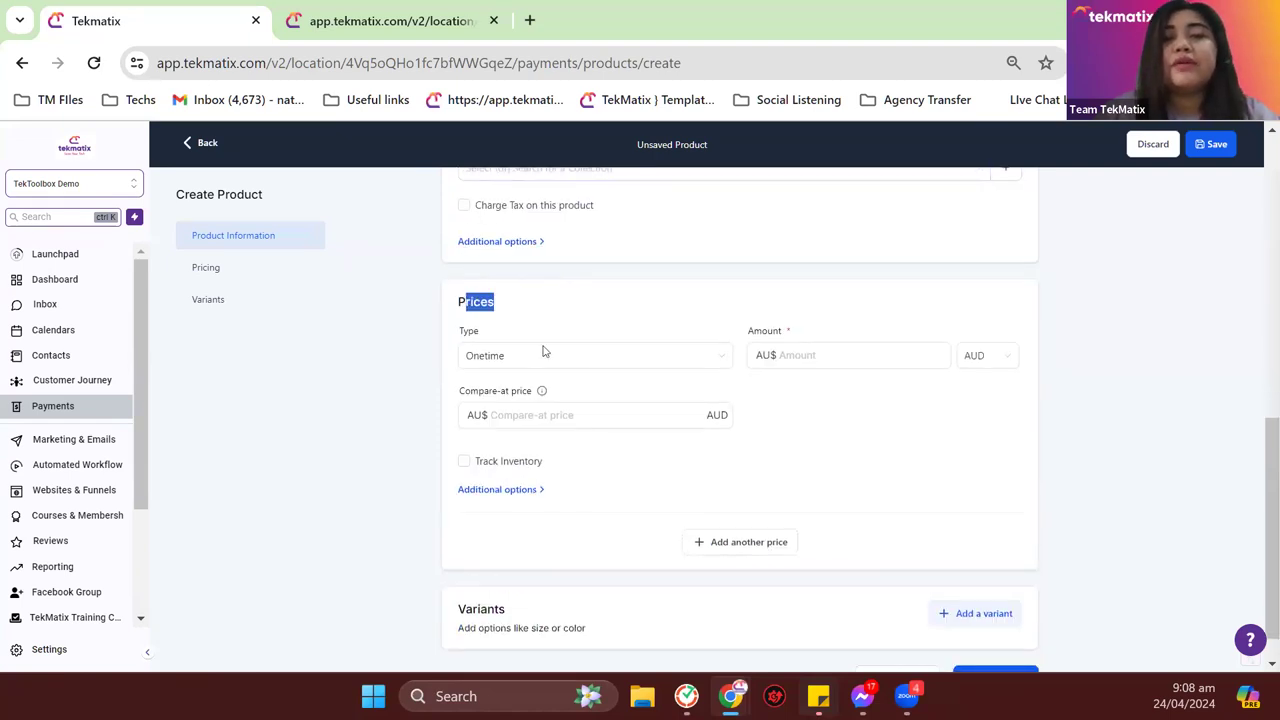
left_click(610, 357)
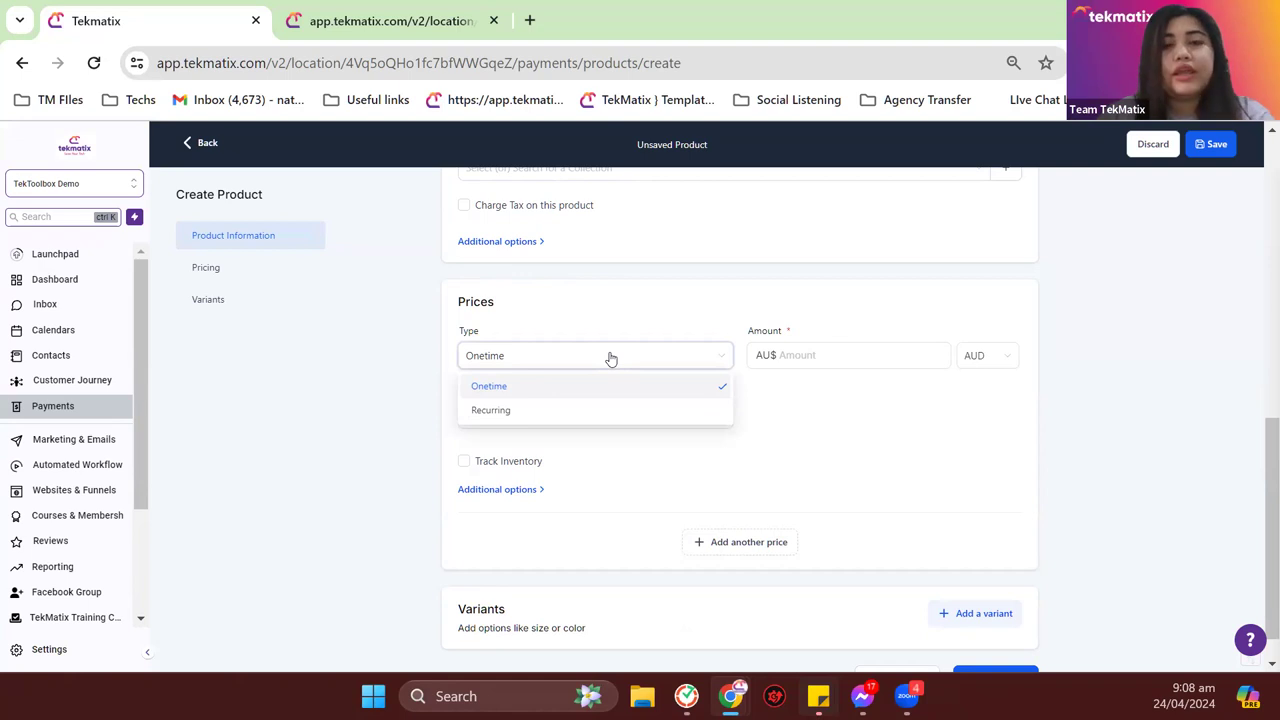
left_click(549, 423)
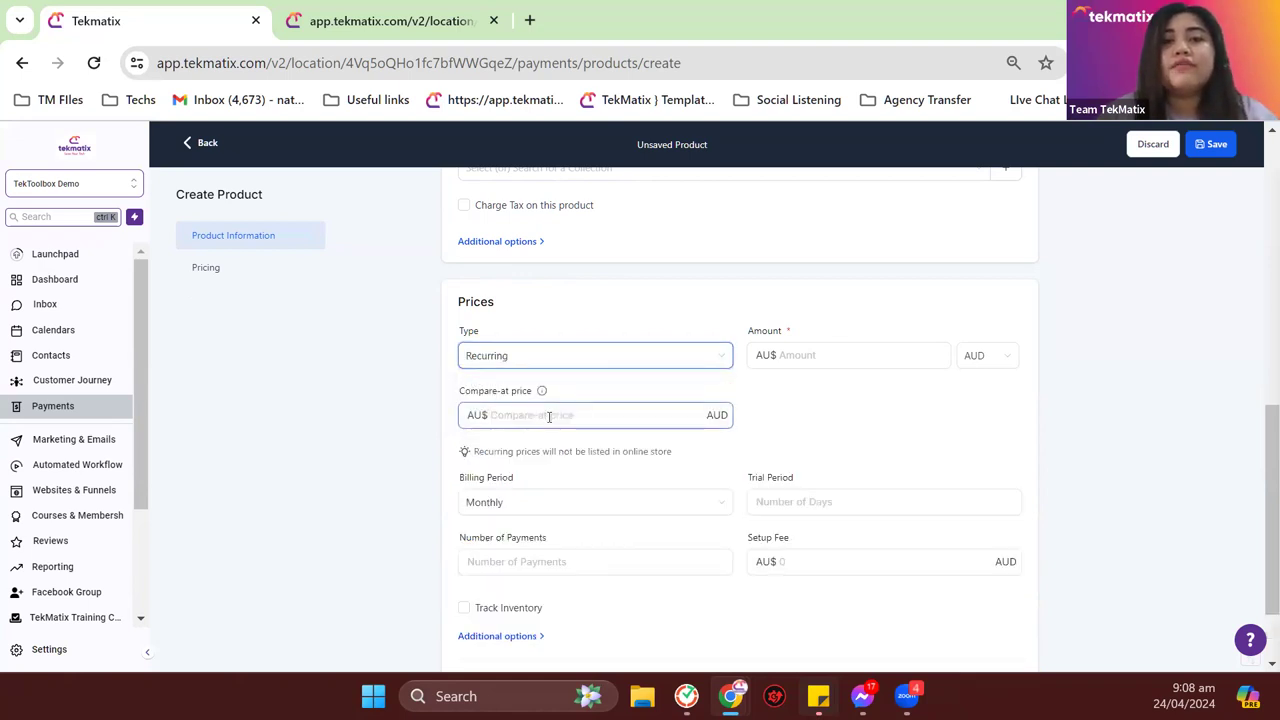
scroll(549, 420, "down", 2)
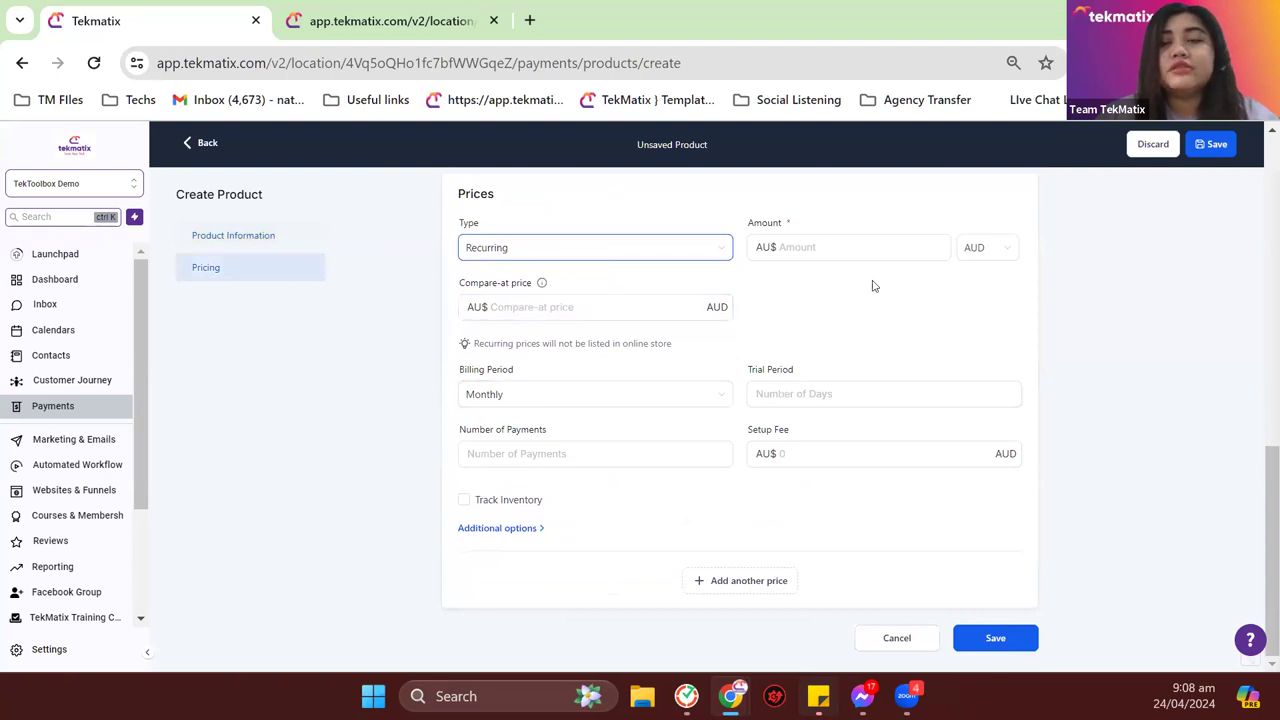
left_click(975, 253)
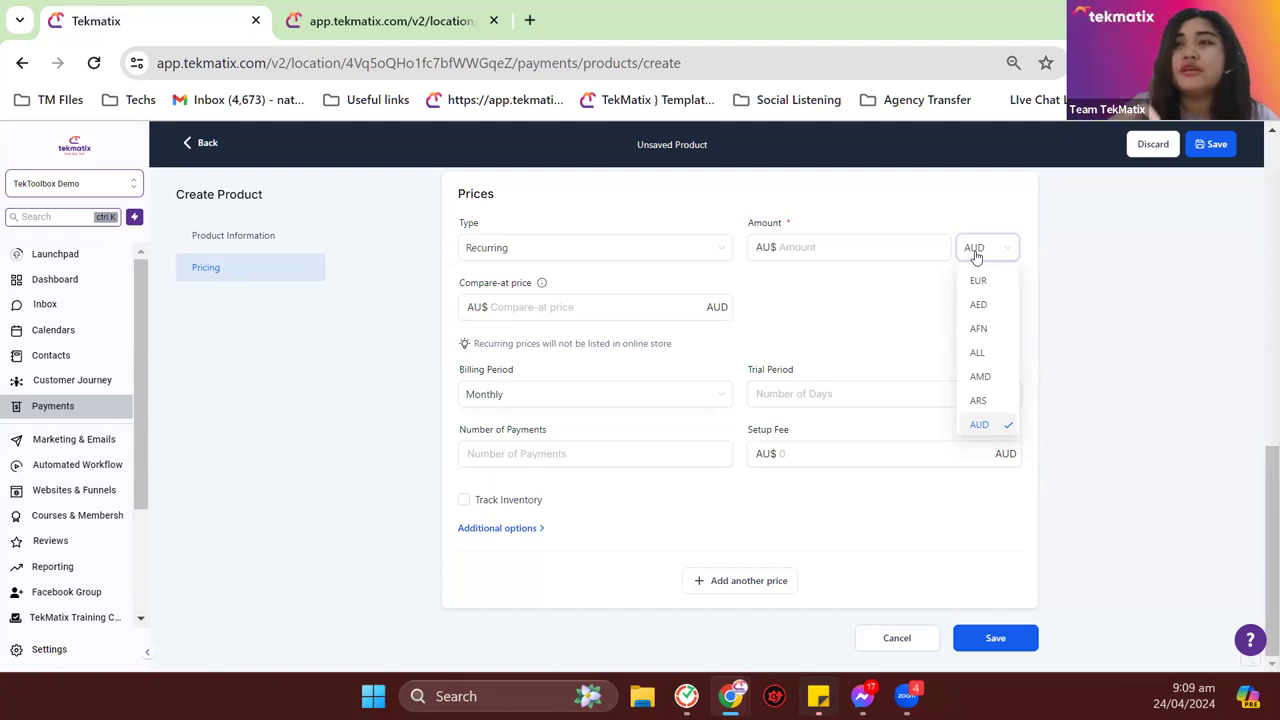
Keep AUD and monthly billing, enter 12 payments, then switch the price type back to Onetime.
left_click(880, 215)
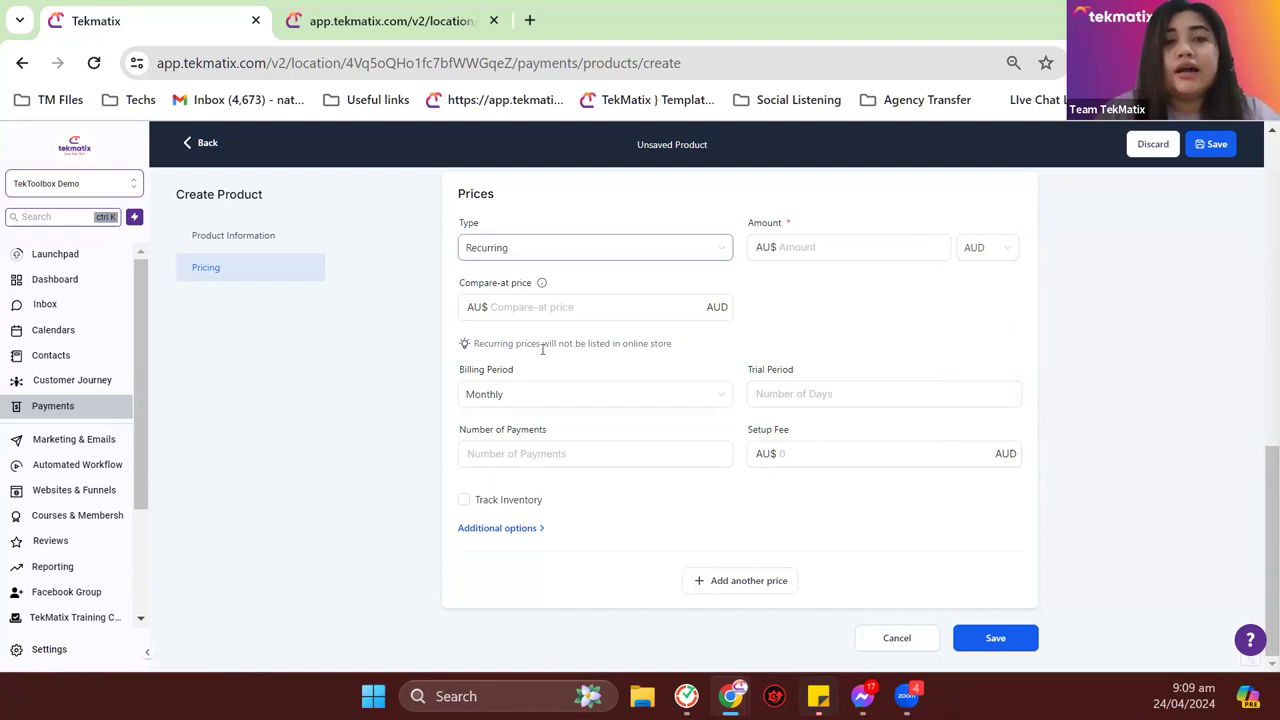
left_click(565, 393)
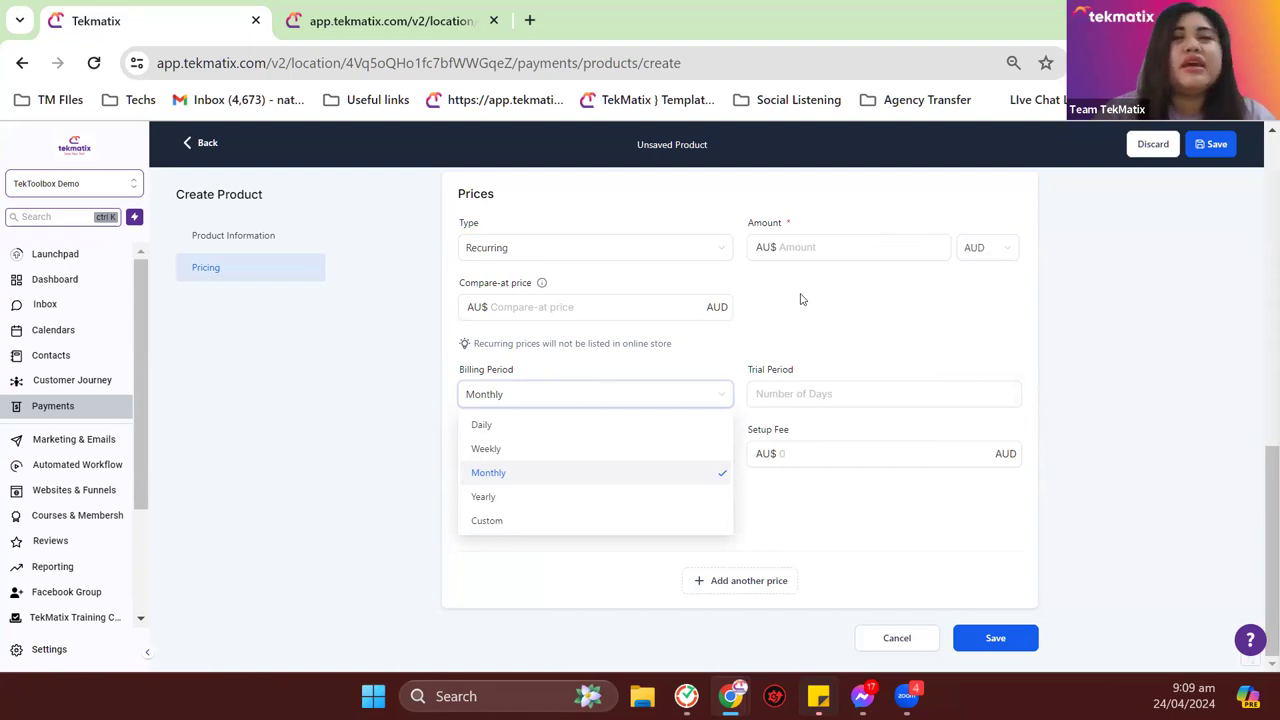
left_click(812, 321)
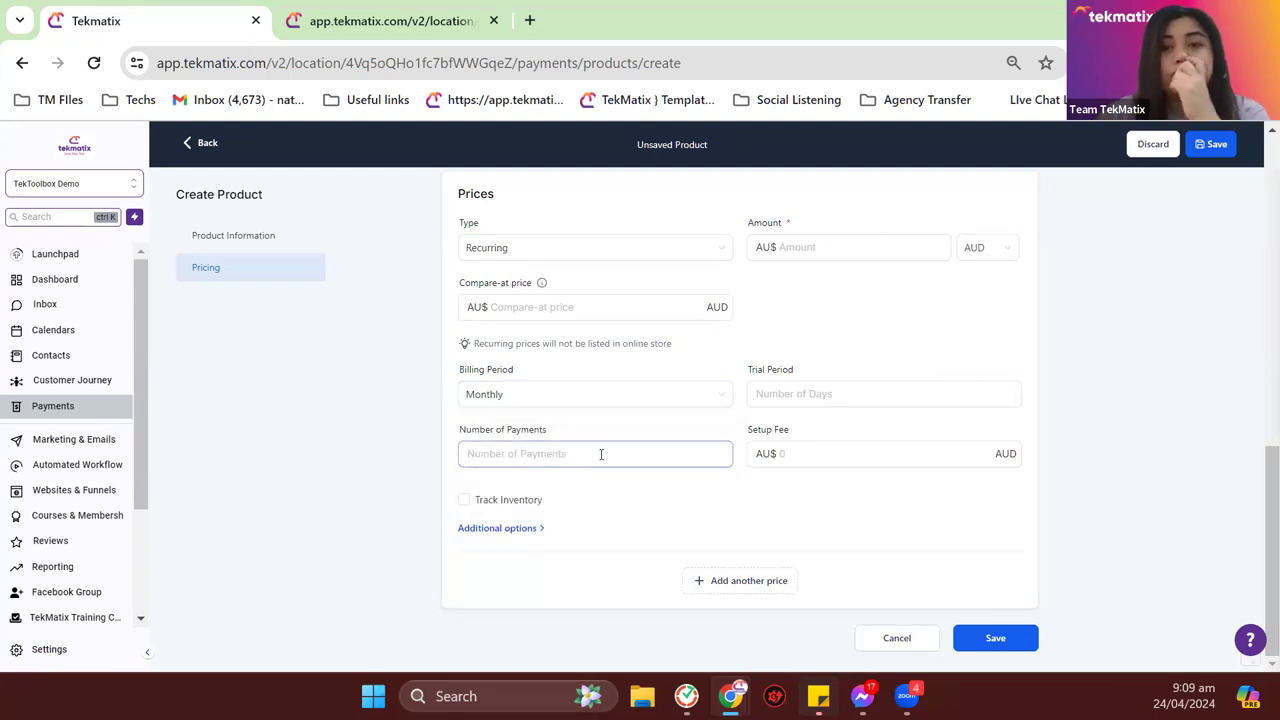
triple_click(494, 433)
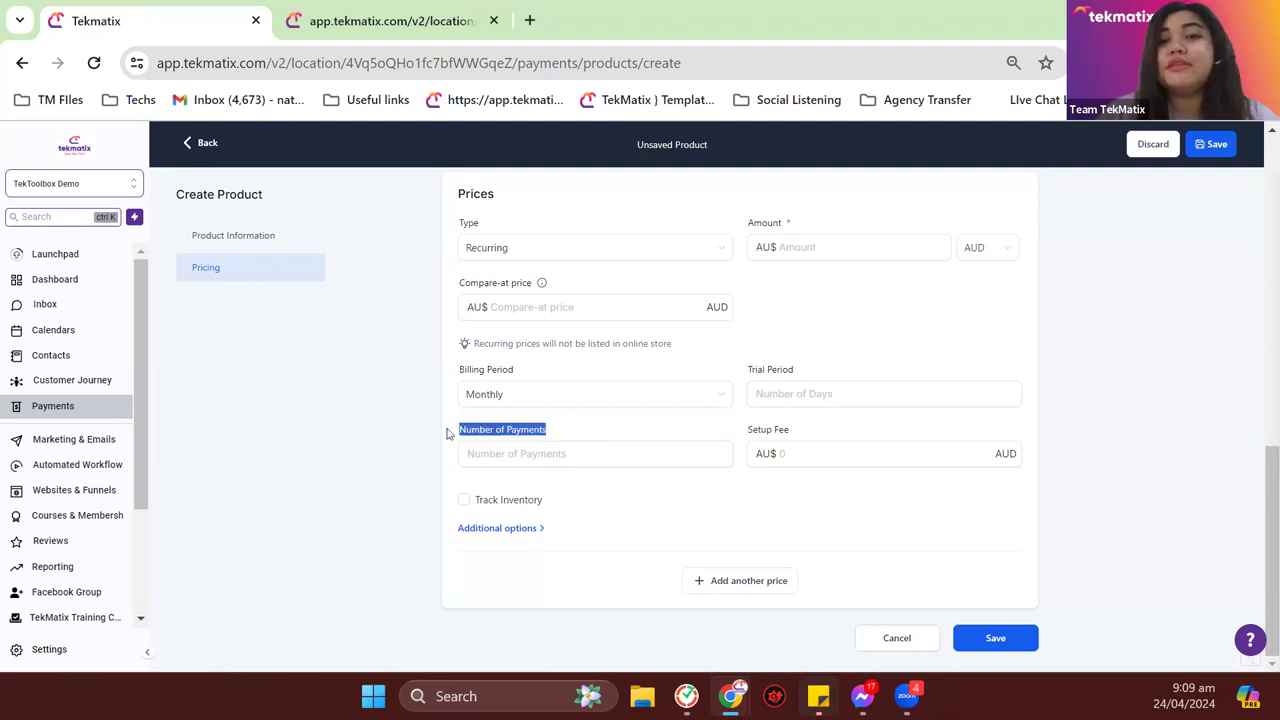
left_click(618, 421)
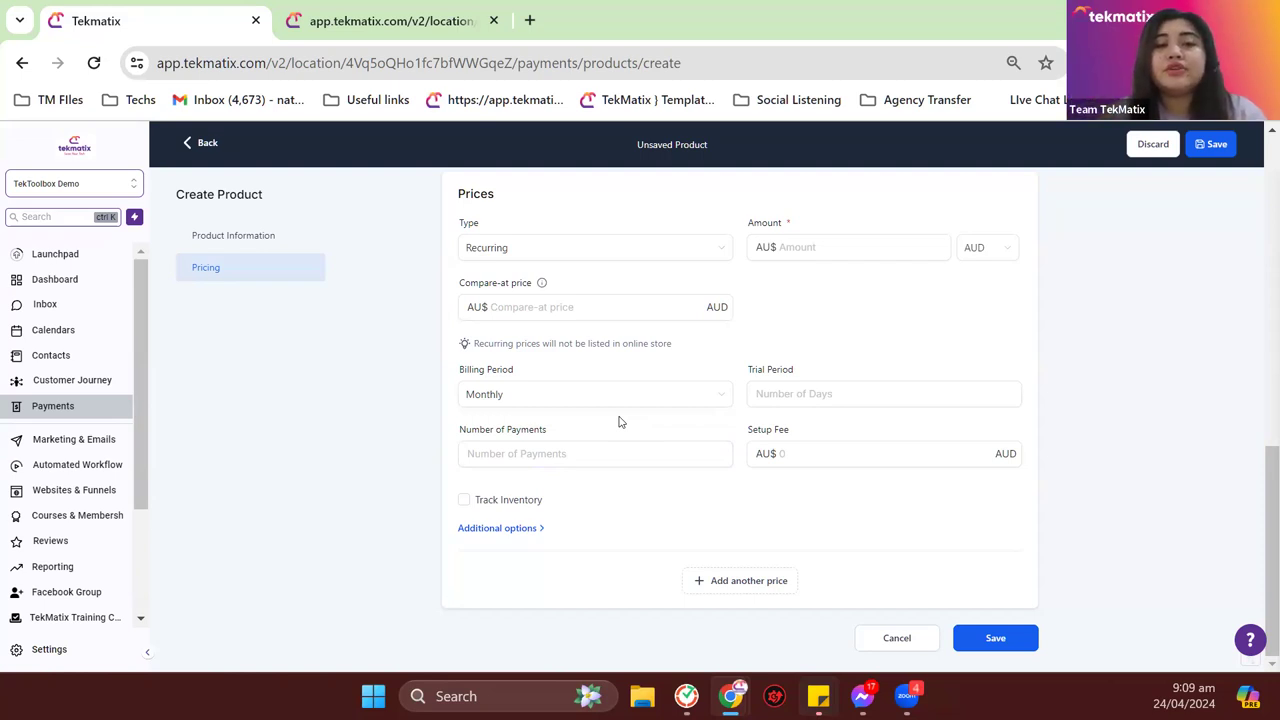
left_click(509, 452)
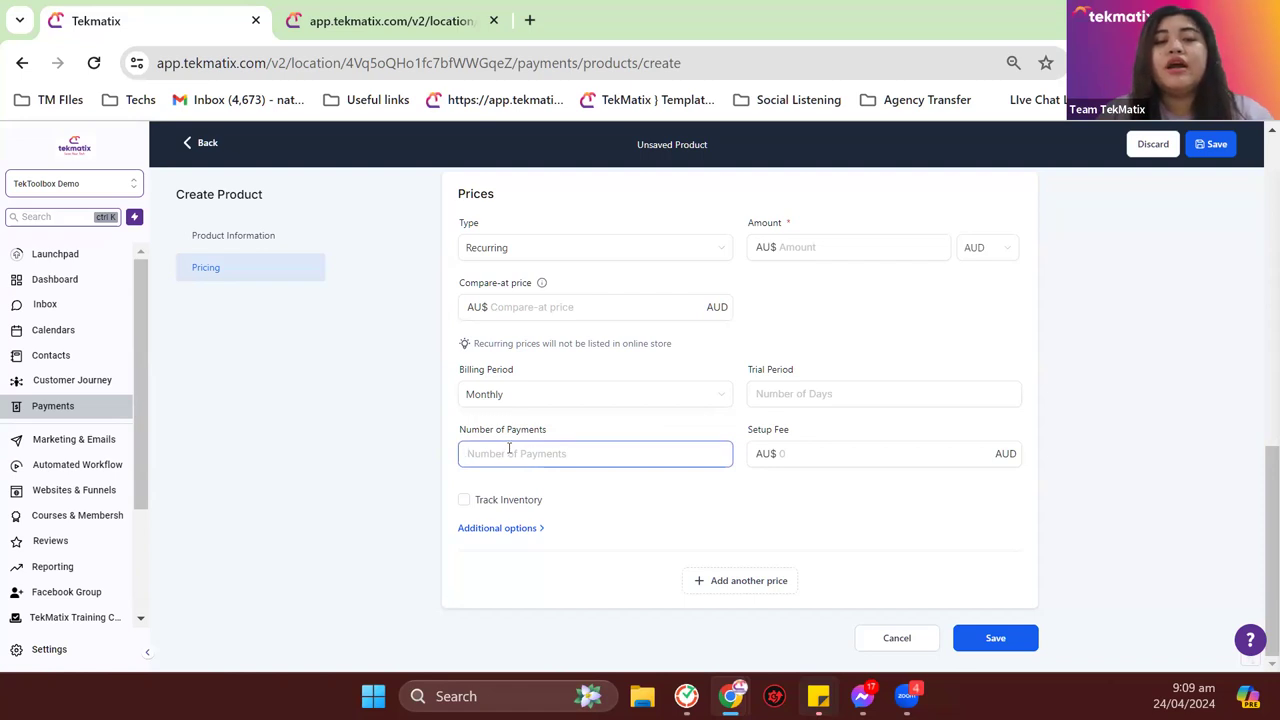
type("12")
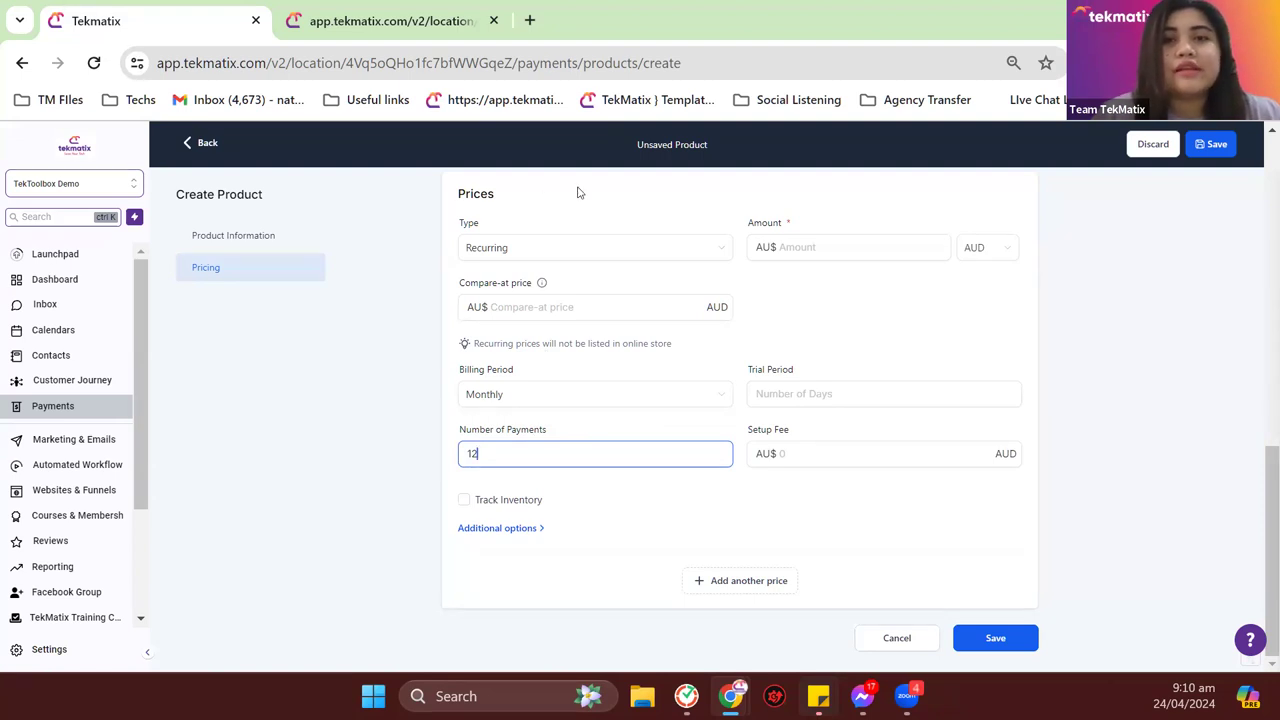
left_click(574, 252)
left_click(552, 286)
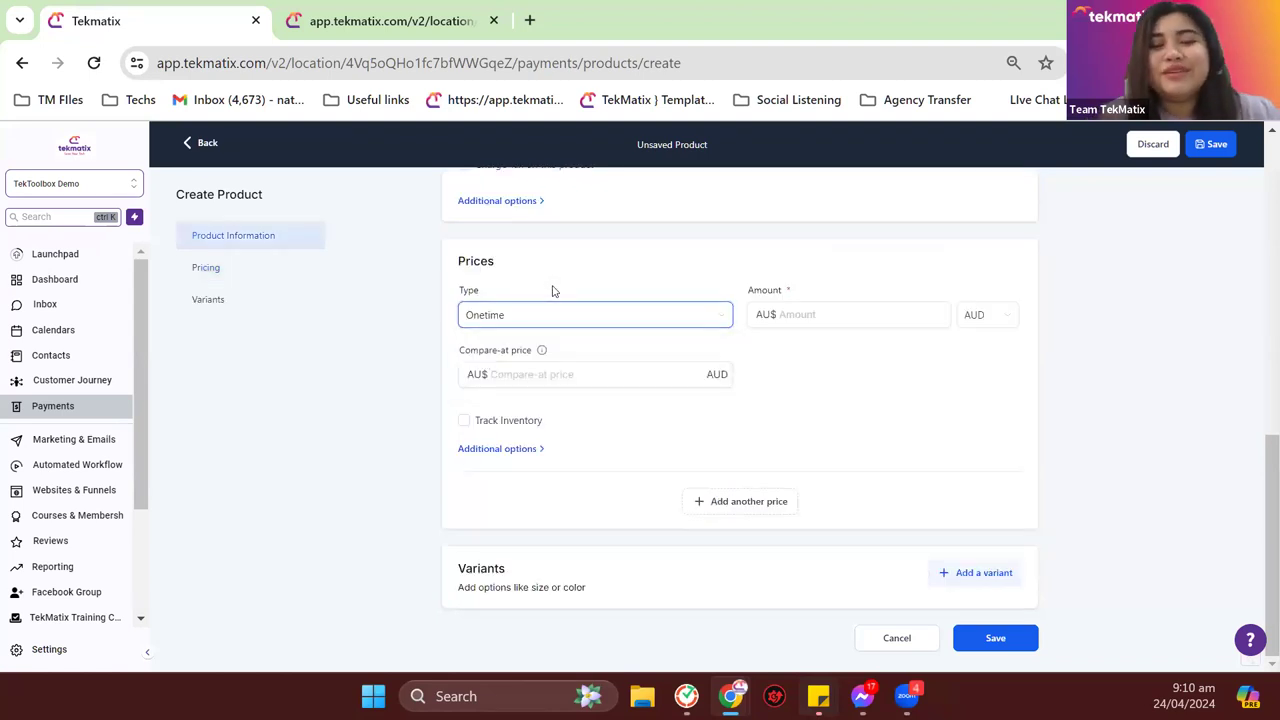
Set the one-time price amount to AU$150.00 and add an empty variant option.
left_click(885, 308)
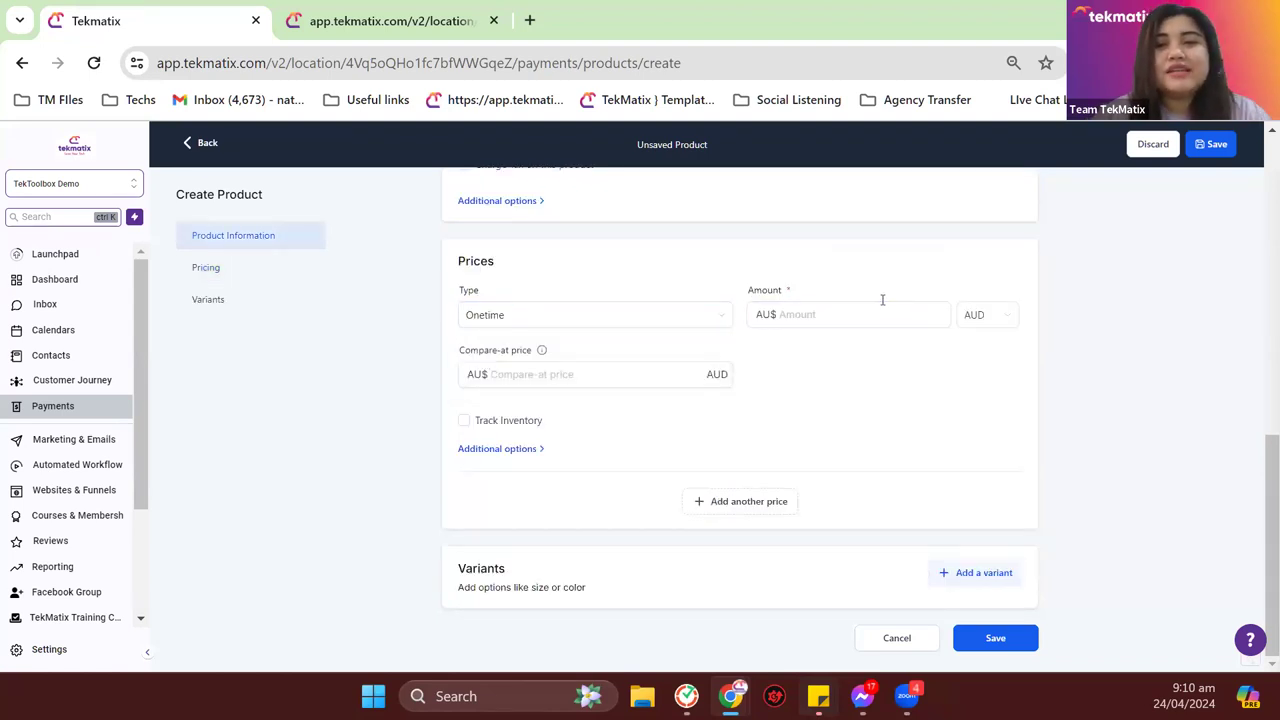
type("150")
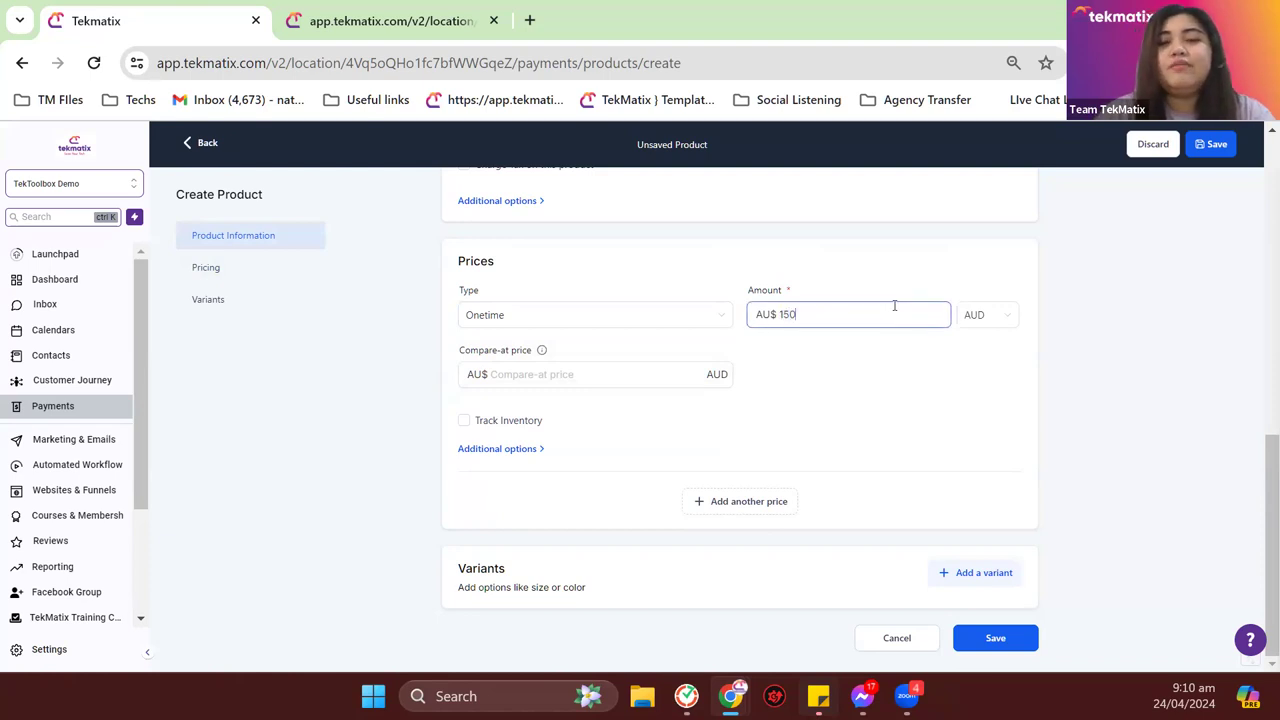
left_click(1052, 398)
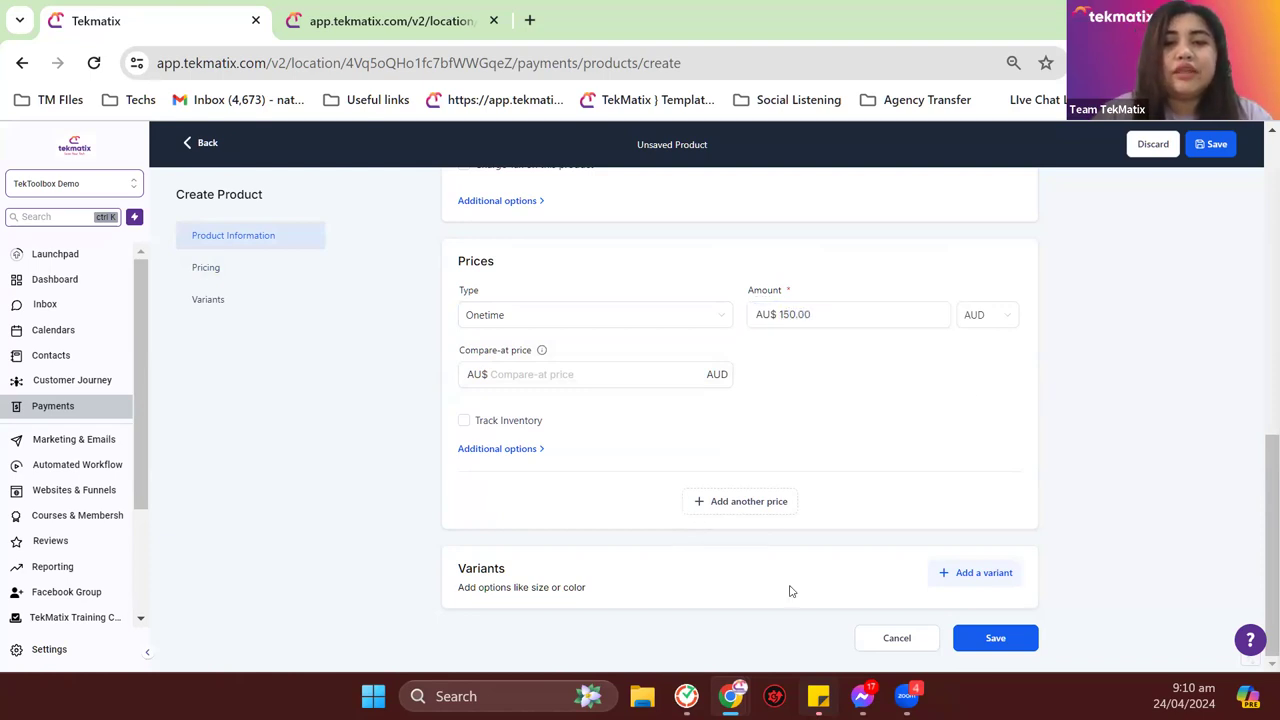
left_click(955, 578)
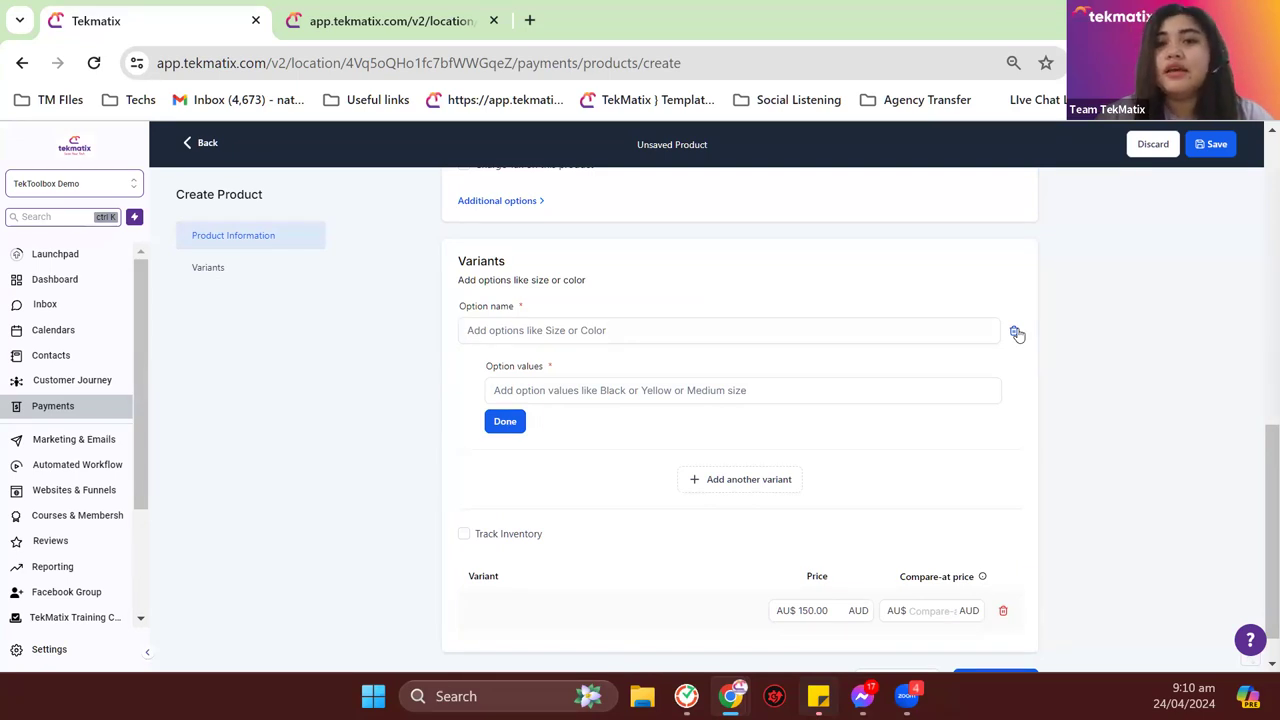
Delete the variant option, save the workbook product, and return to the Products list.
left_click(1016, 333)
scroll(920, 560, "up", 3)
scroll(983, 611, "down", 3)
left_click(995, 638)
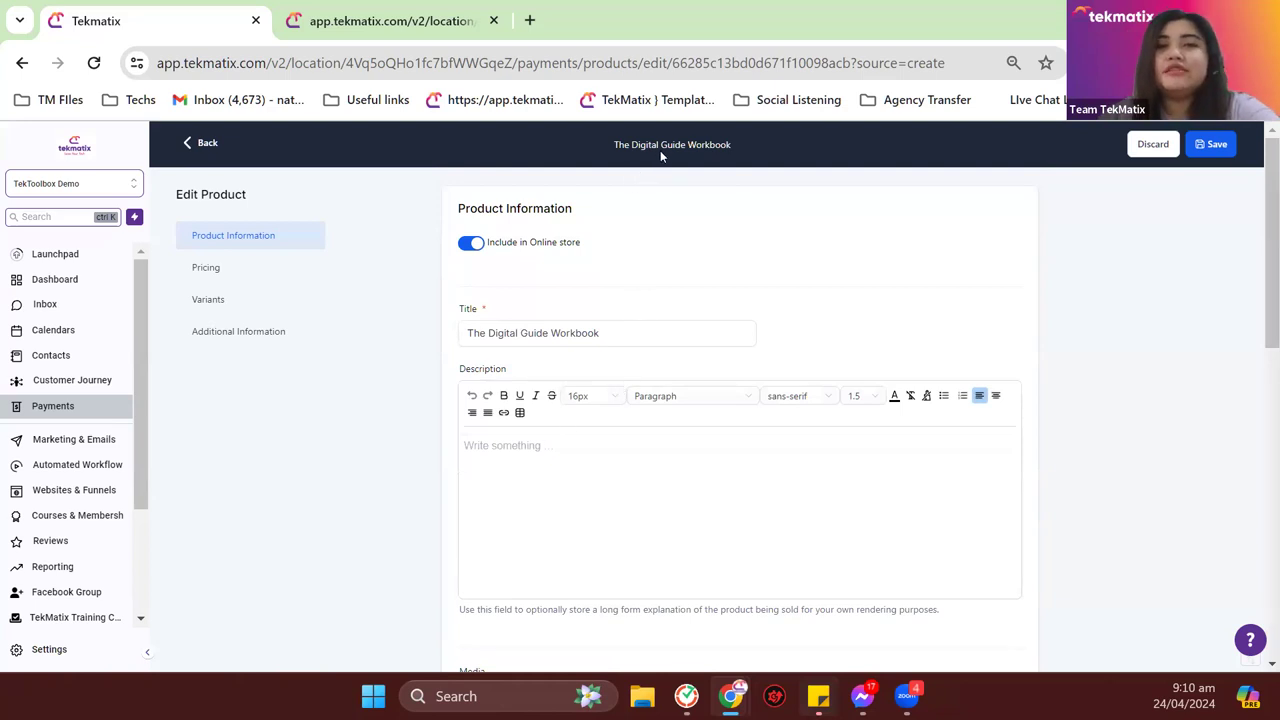
left_click(209, 146)
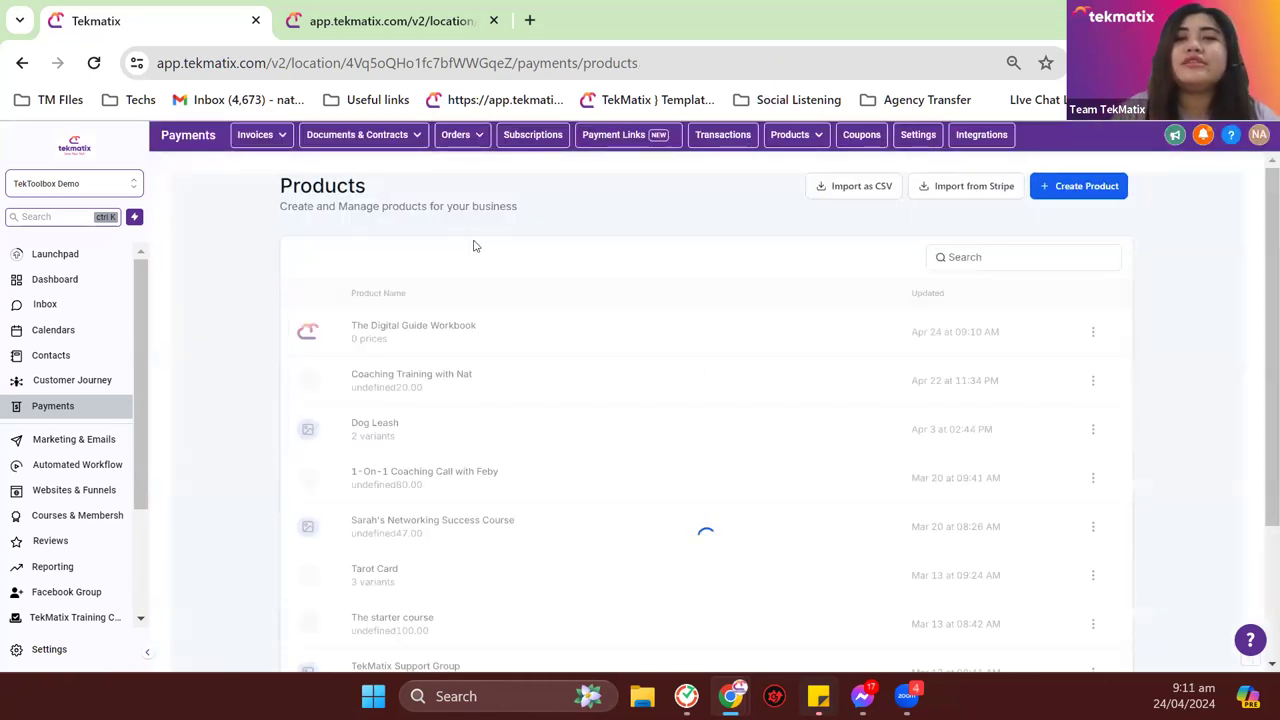
Check which products a new payment link's Product dropdown offers.
left_click(640, 140)
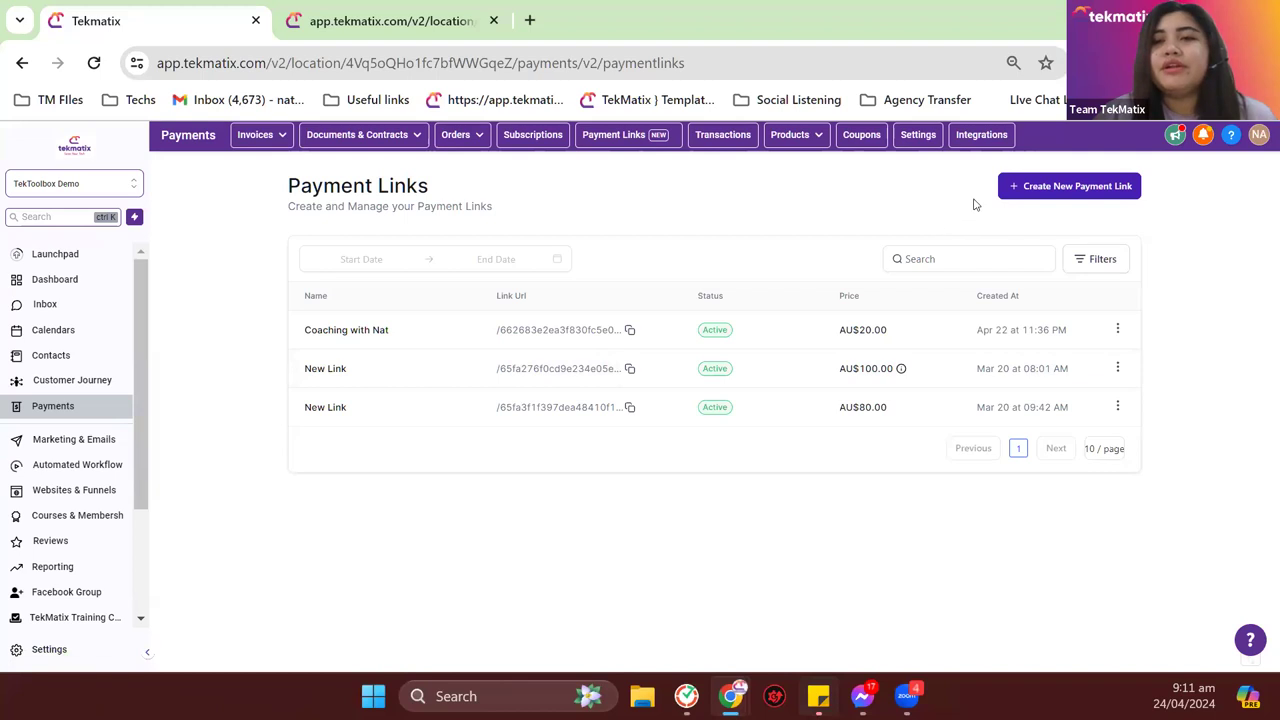
left_click(1043, 193)
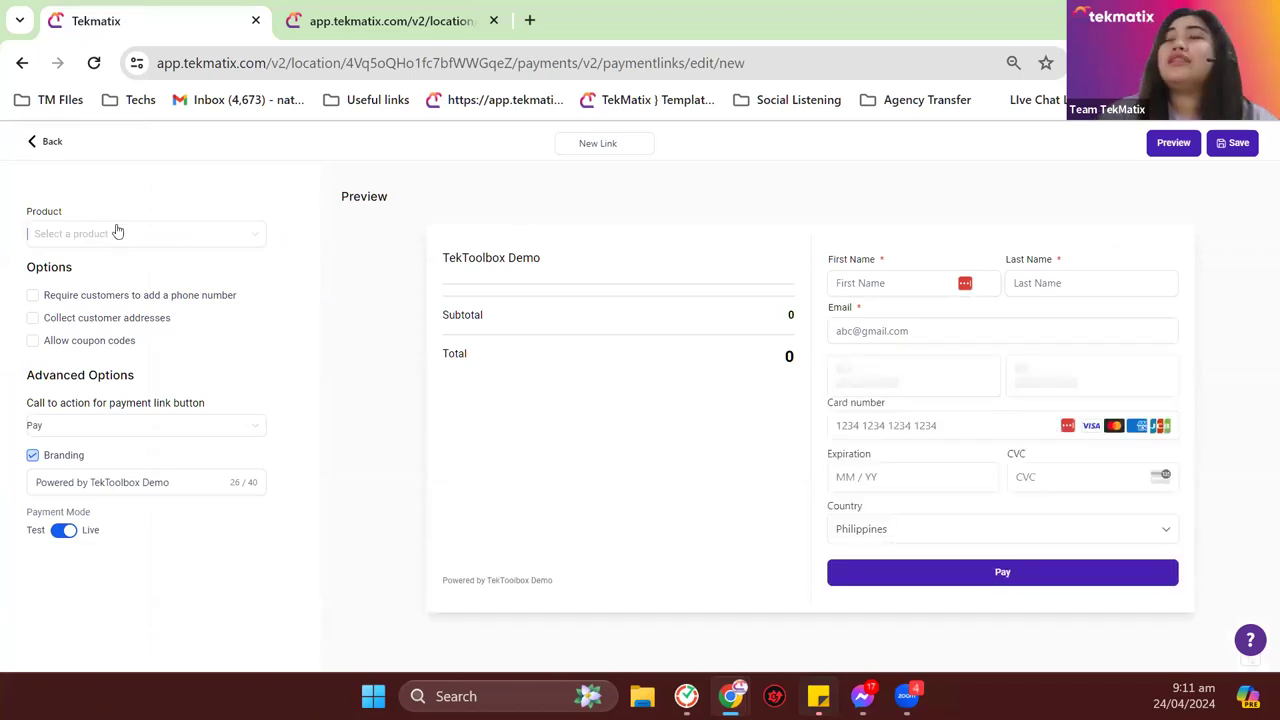
left_click(117, 231)
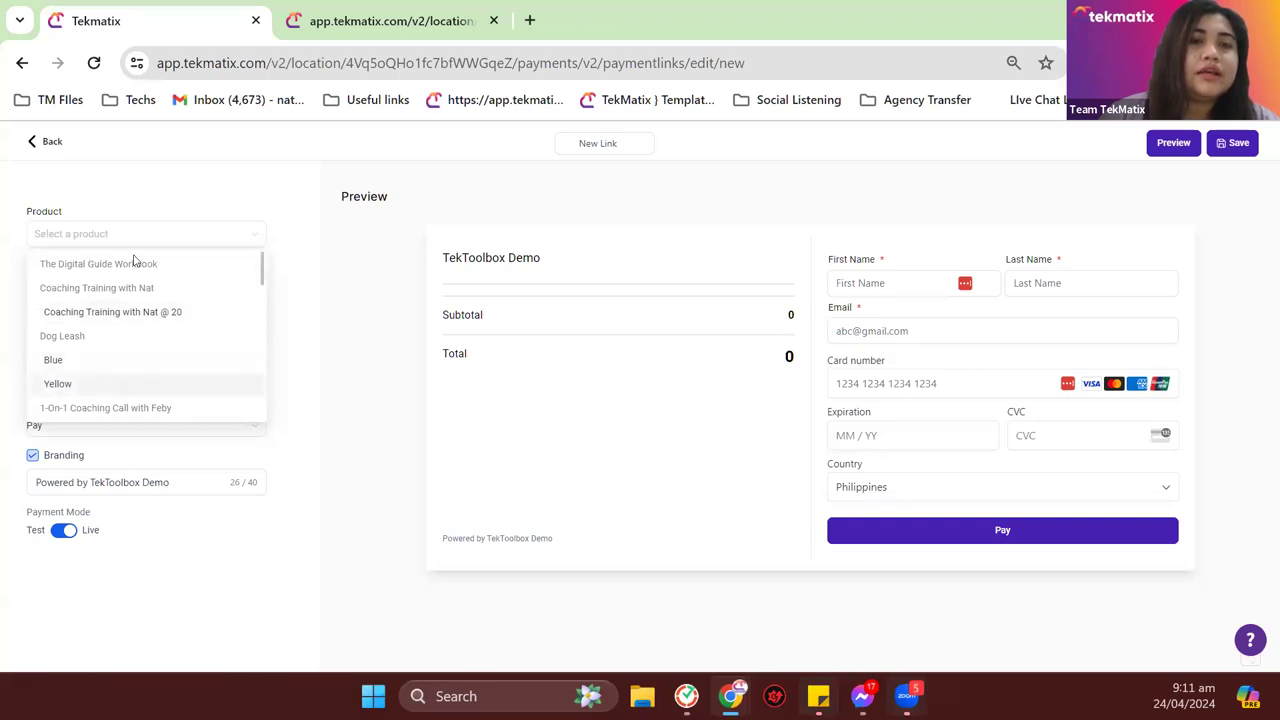
left_click(54, 146)
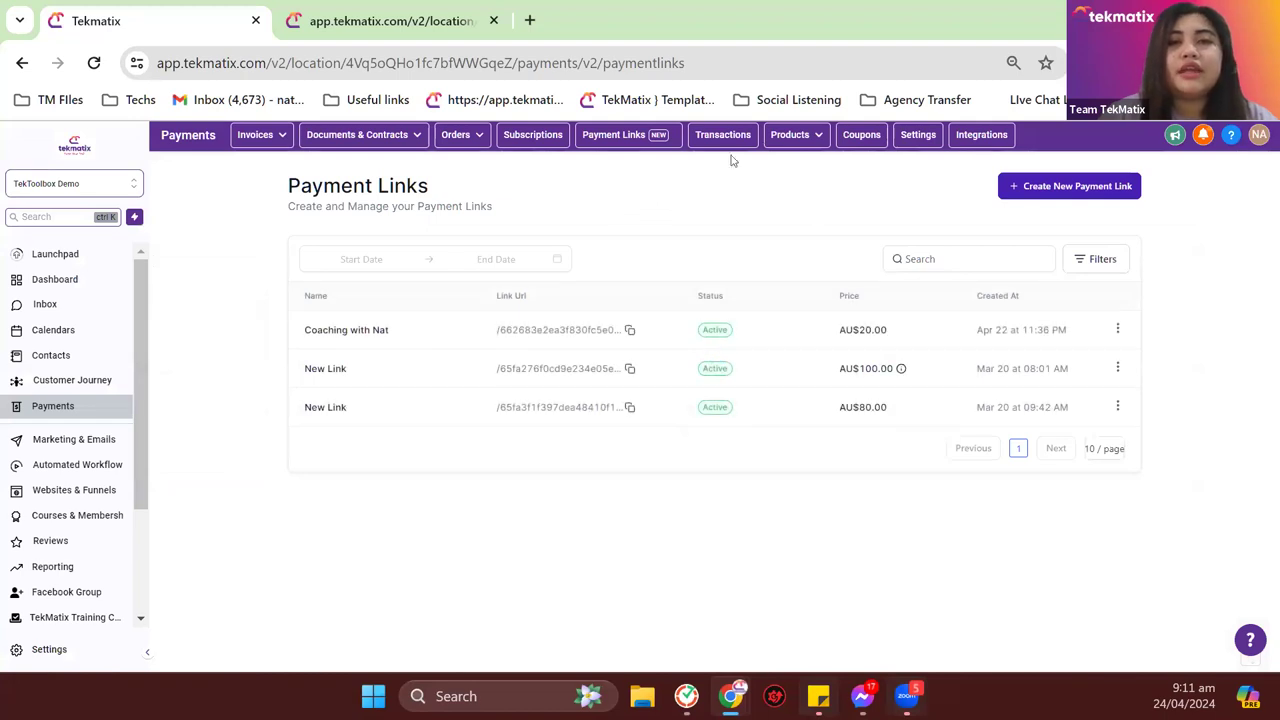
Return to Products and show the edit and delete actions for The Digital Guide Workbook.
mouse_move(790, 140)
left_click(785, 164)
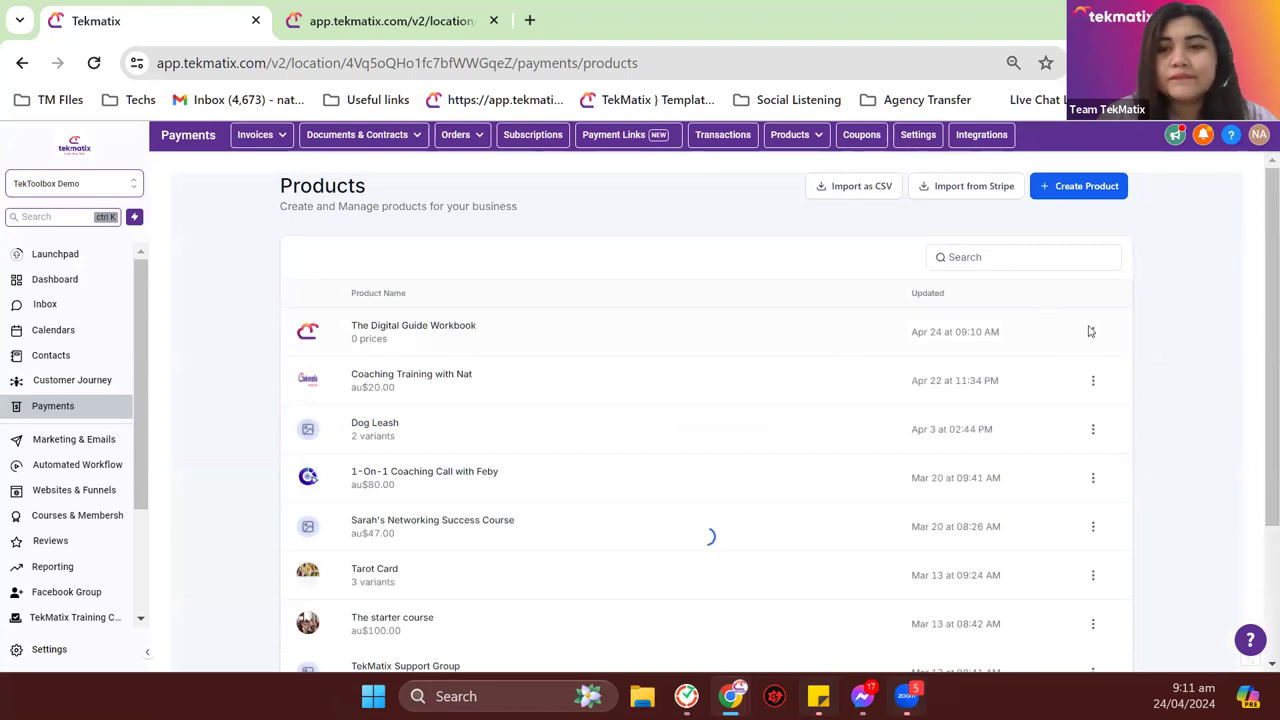
left_click(1093, 331)
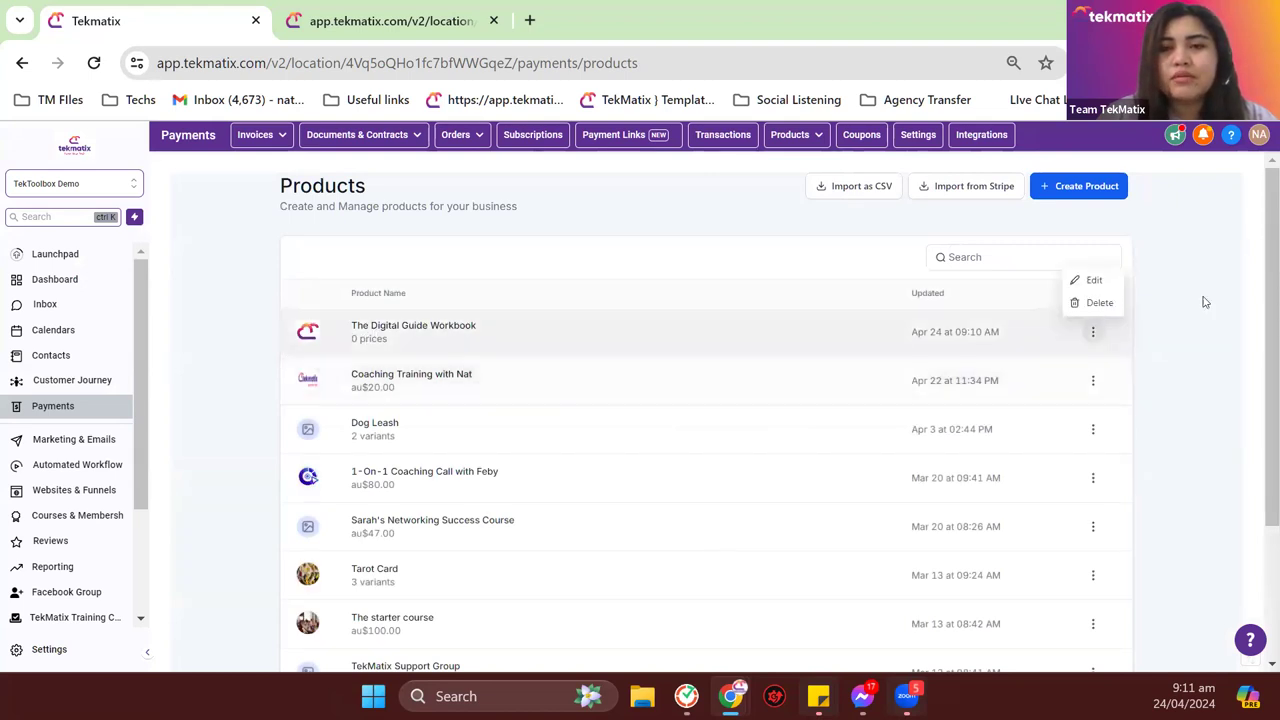
Edit the workbook to add a one-time AU$120.00 price, save it, and go back to Products.
left_click(414, 334)
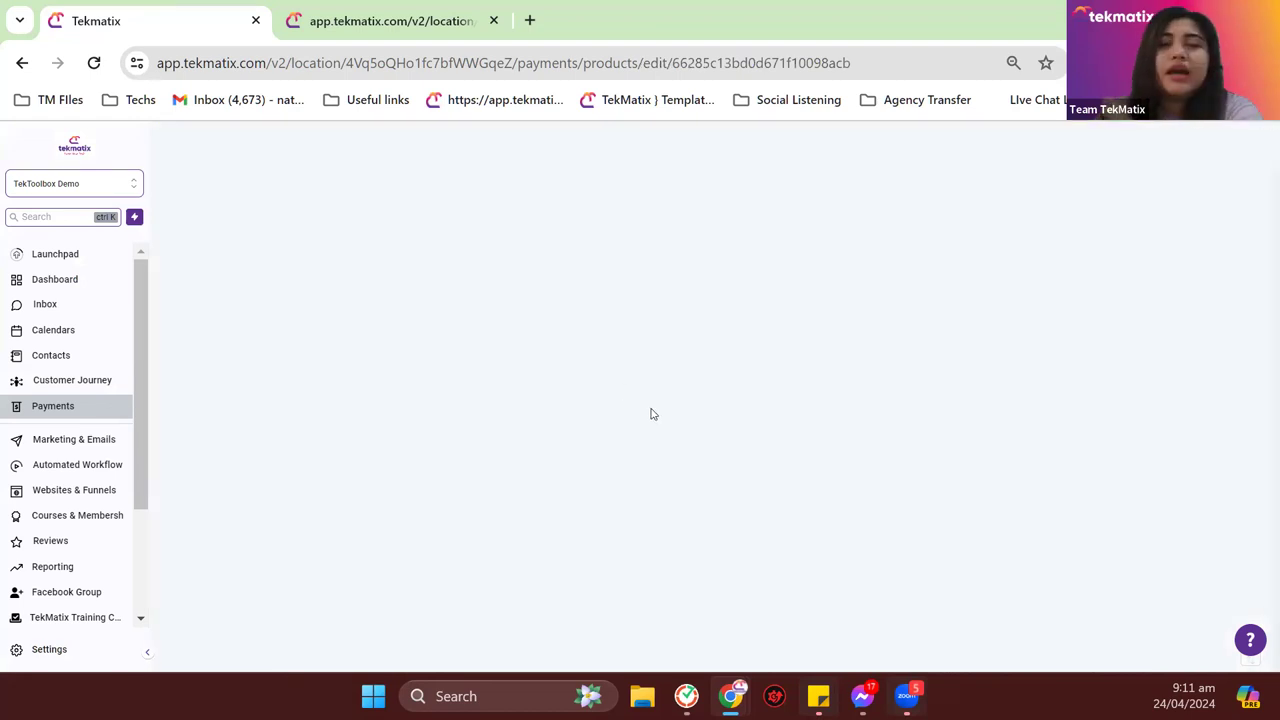
scroll(600, 411, "down", 10)
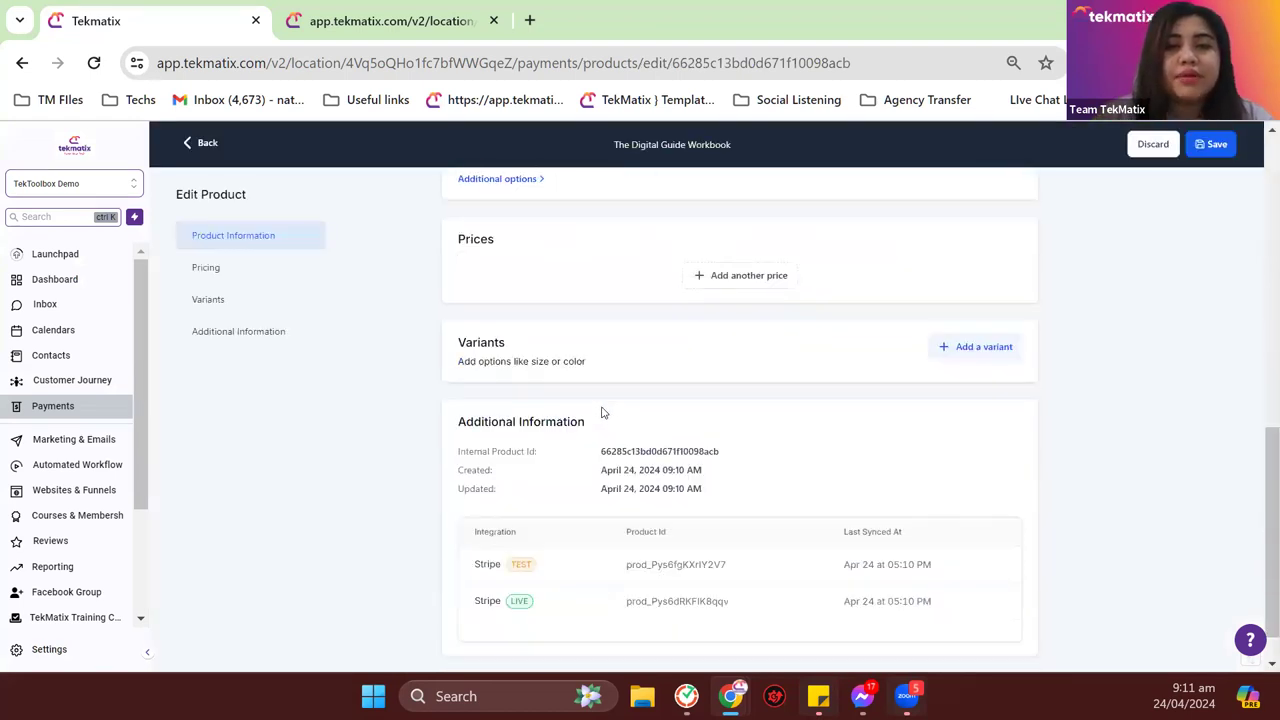
left_click(750, 227)
left_click(822, 245)
type("1")
left_click(1127, 370)
left_click(1214, 147)
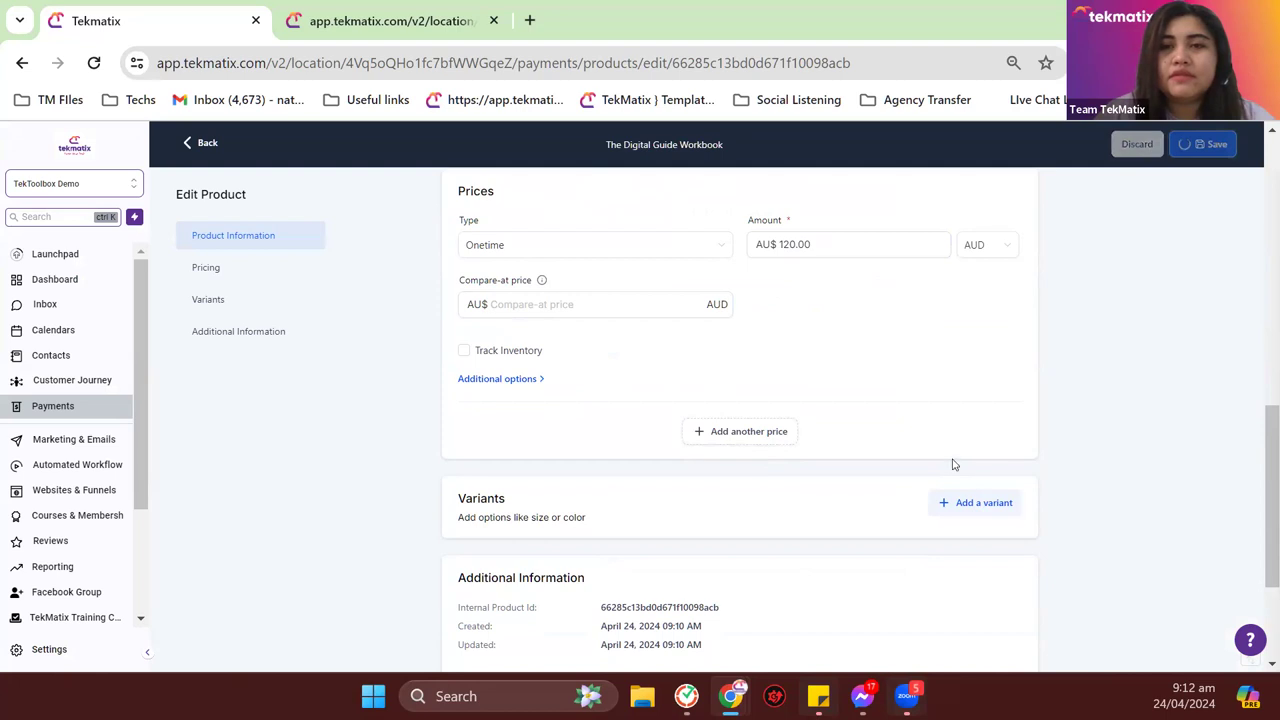
scroll(955, 465, "down", 3)
scroll(1023, 489, "up", 6)
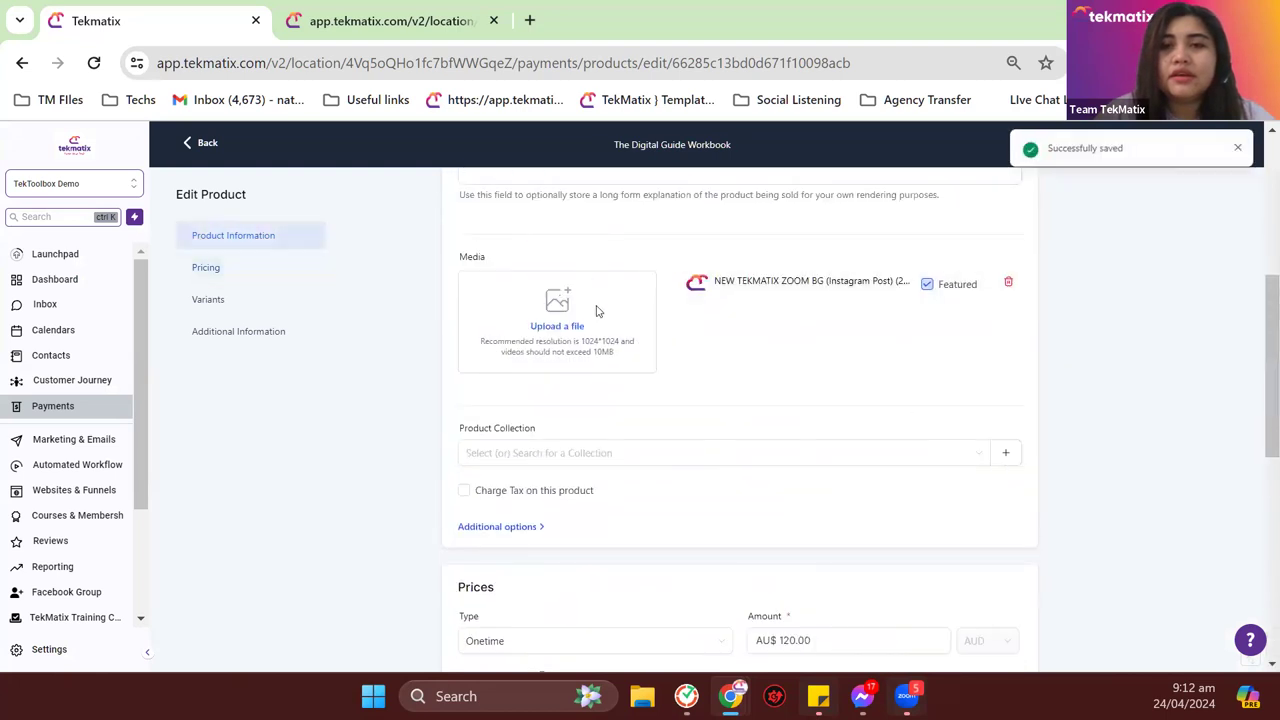
scroll(665, 360, "down", 4)
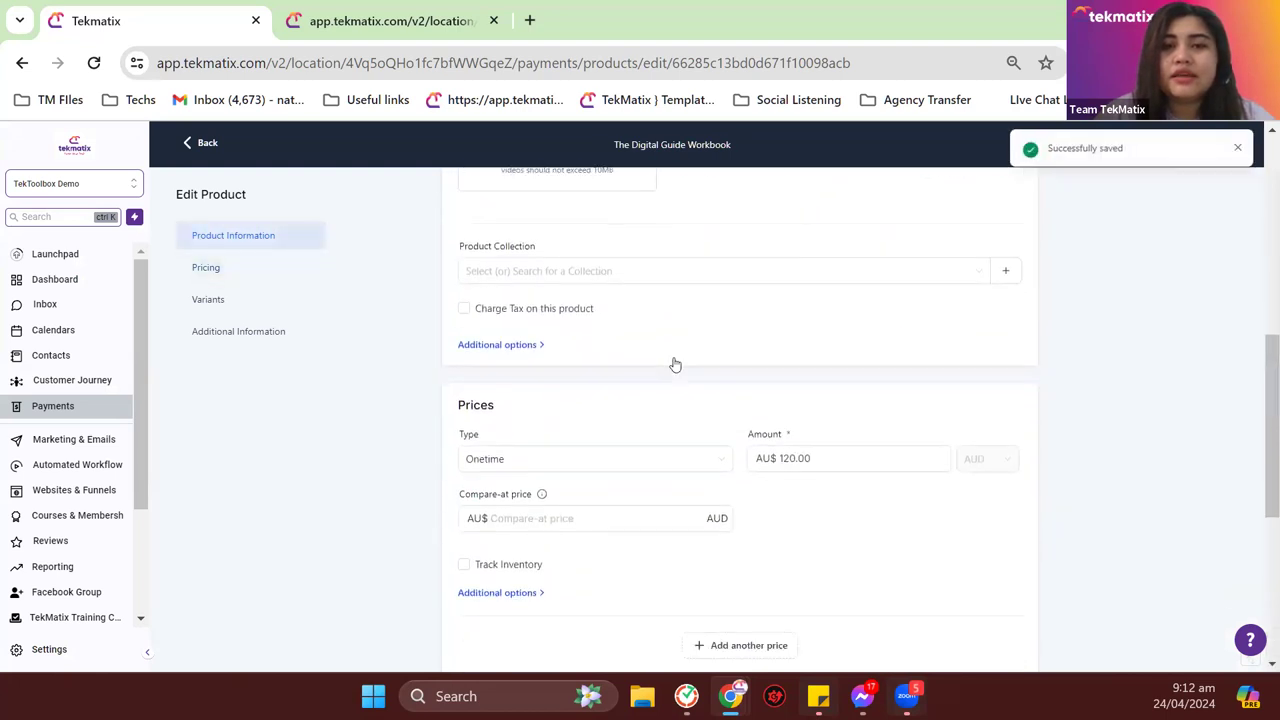
left_click(196, 146)
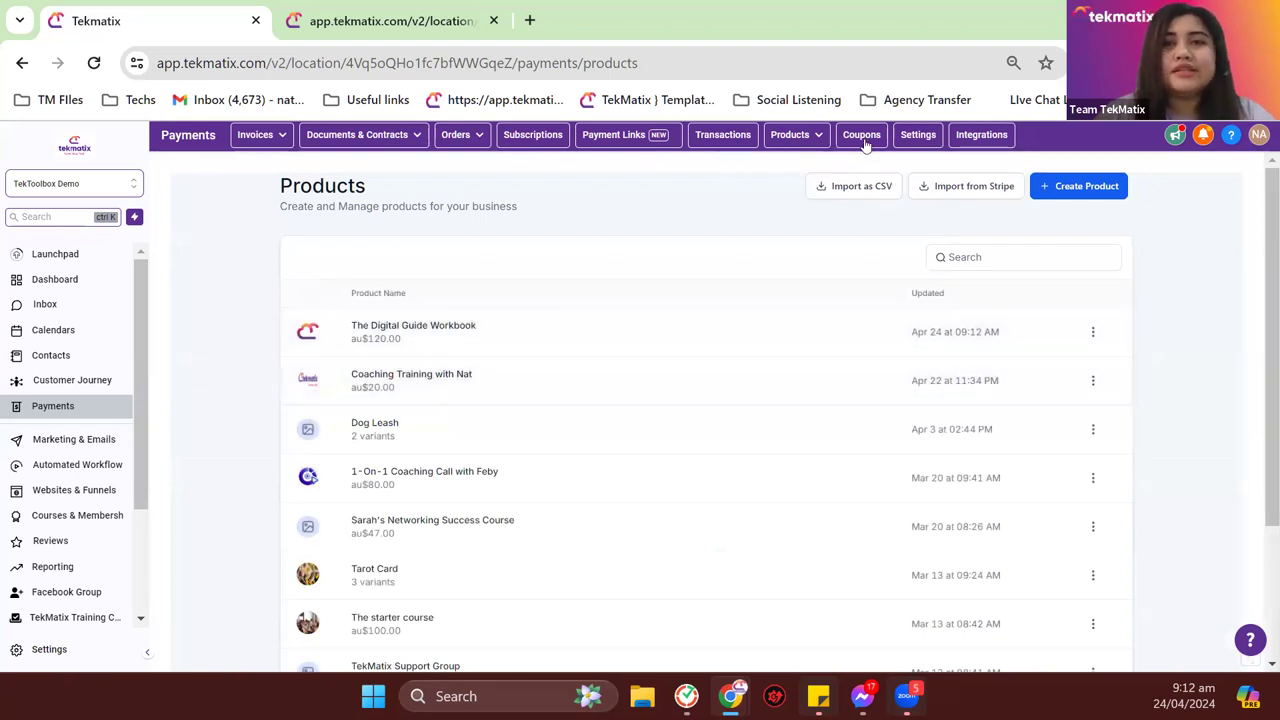
Create a new payment link and confirm 'The Digital Guide Workbook @ 120' is a product choice.
left_click(606, 140)
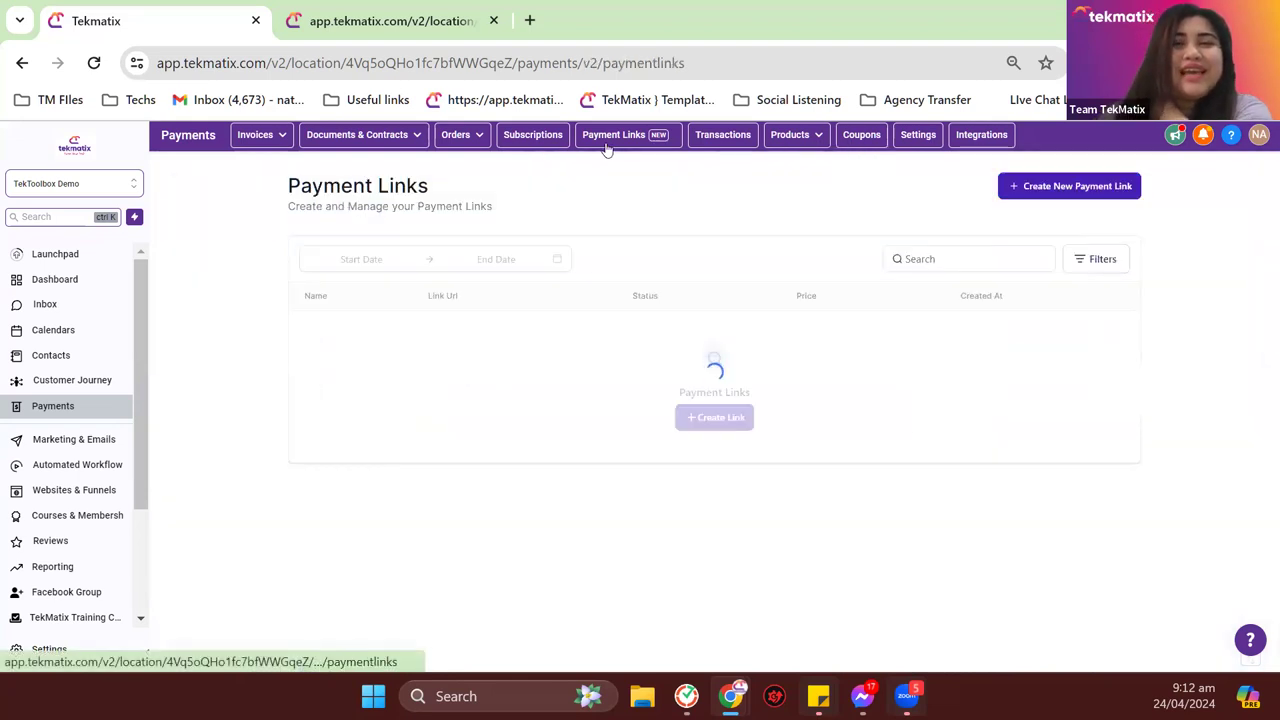
left_click(1050, 190)
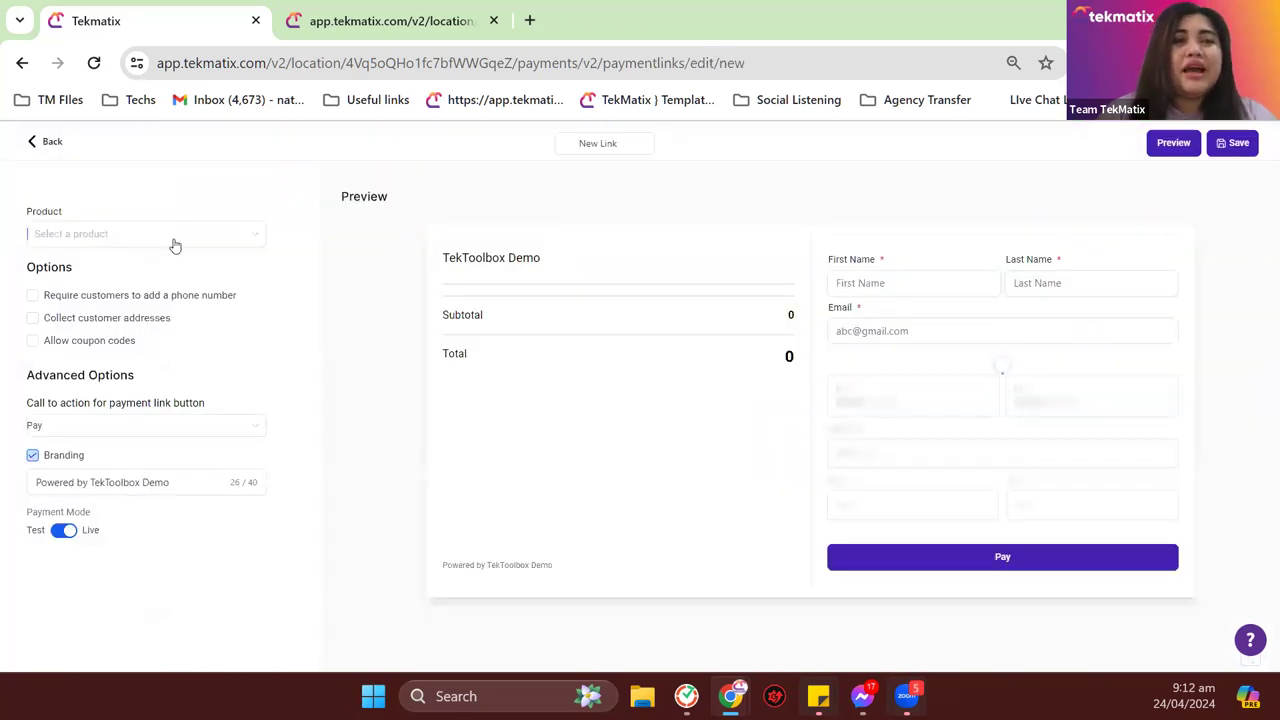
left_click(240, 238)
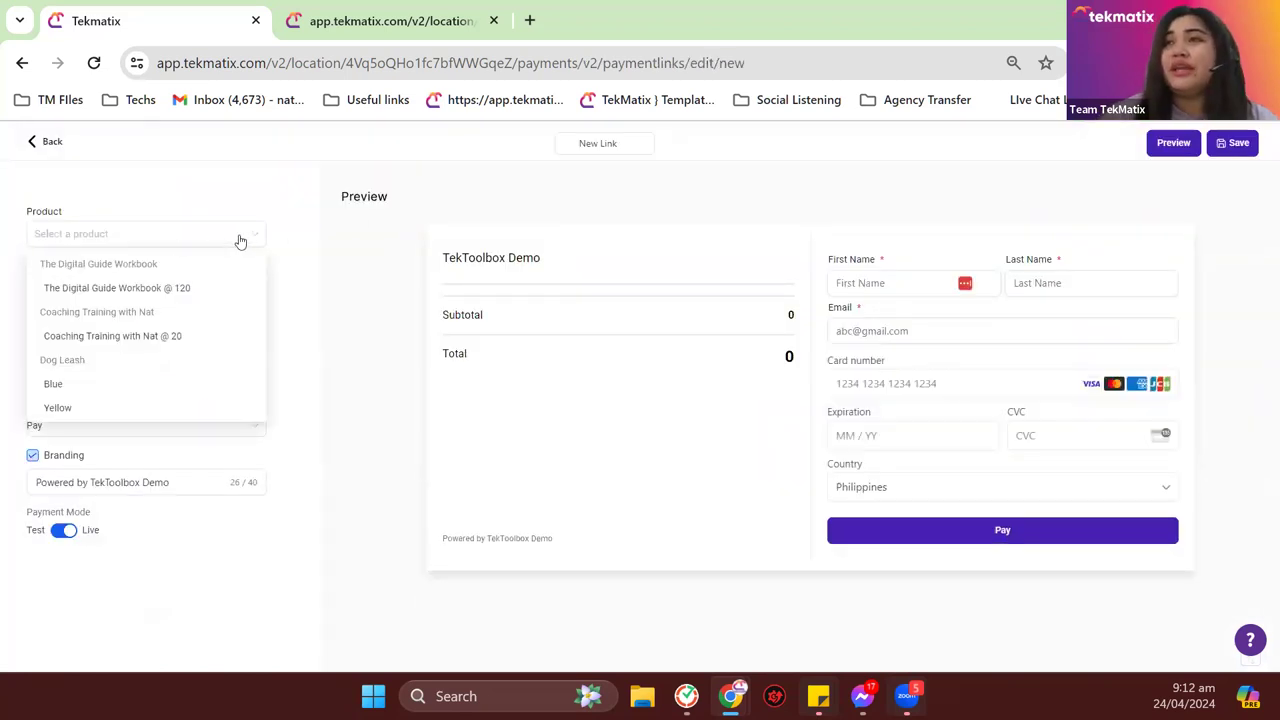